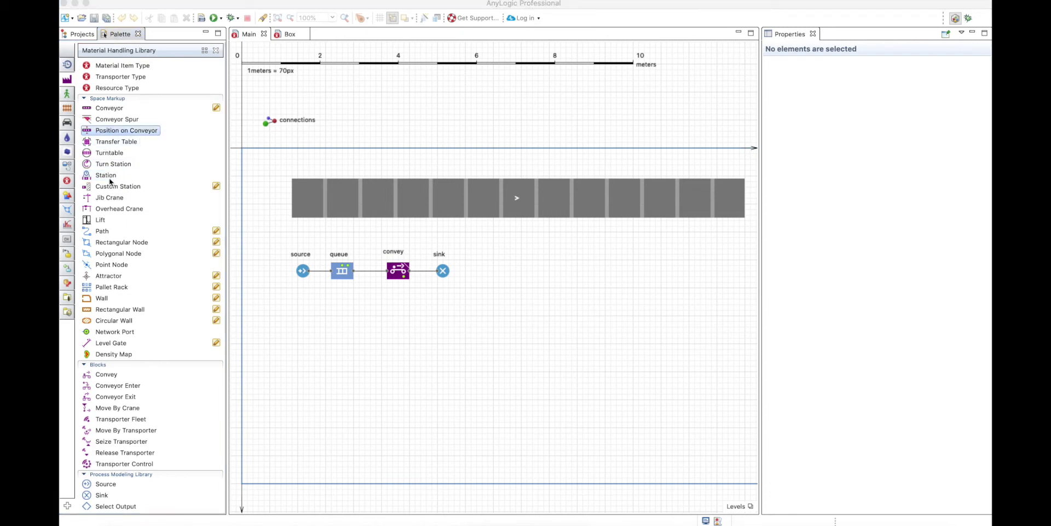
Place a station over the middle of the conveyor and widen the Properties panel
click(101, 177)
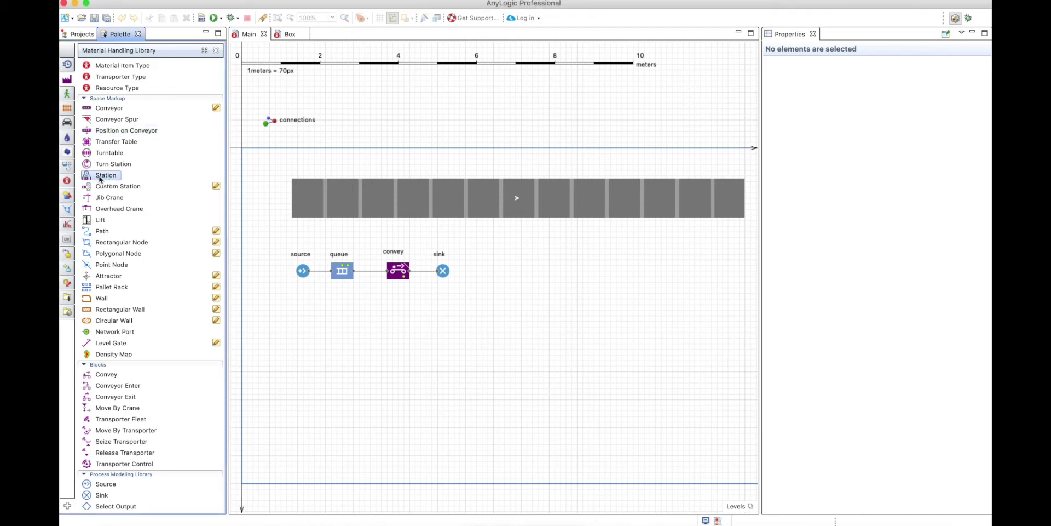
drag(256, 177, 476, 416)
click(760, 162)
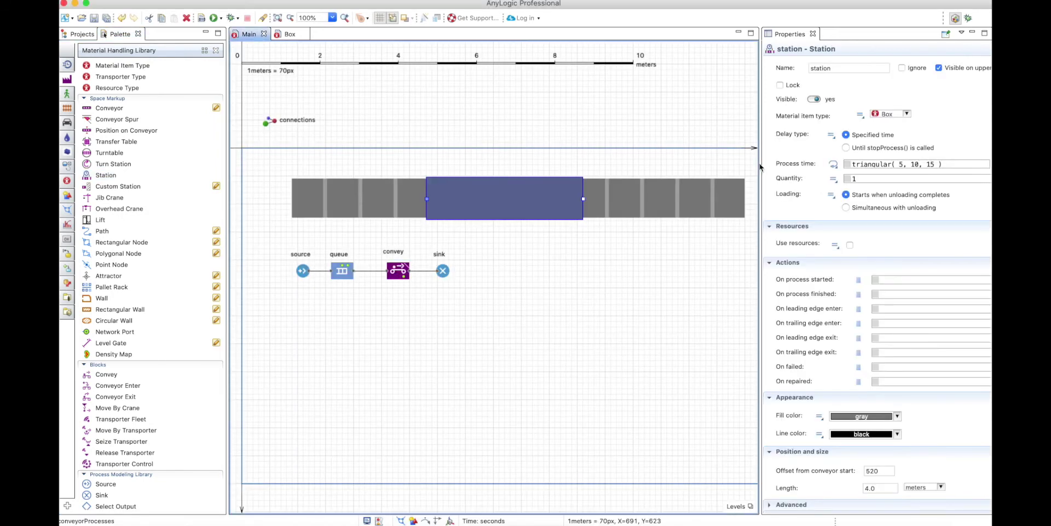
drag(759, 162, 710, 163)
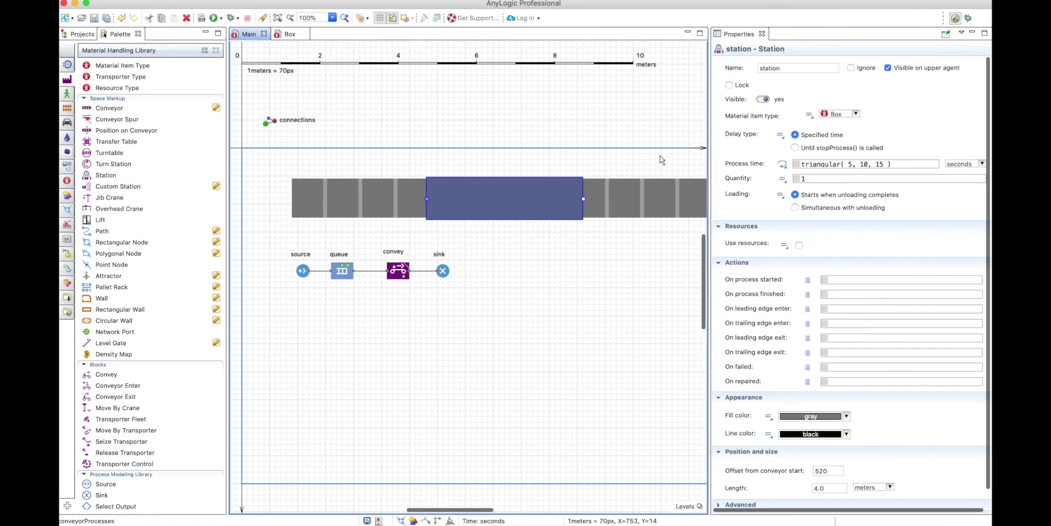
Review the triangular(5, 10, 15) process time, toggling Use resources on and back off
click(810, 163)
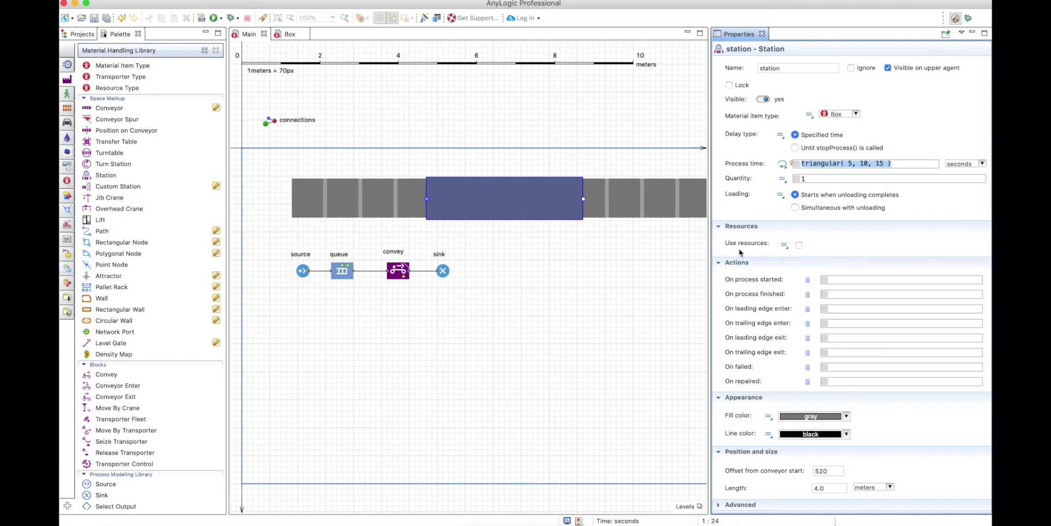
click(799, 245)
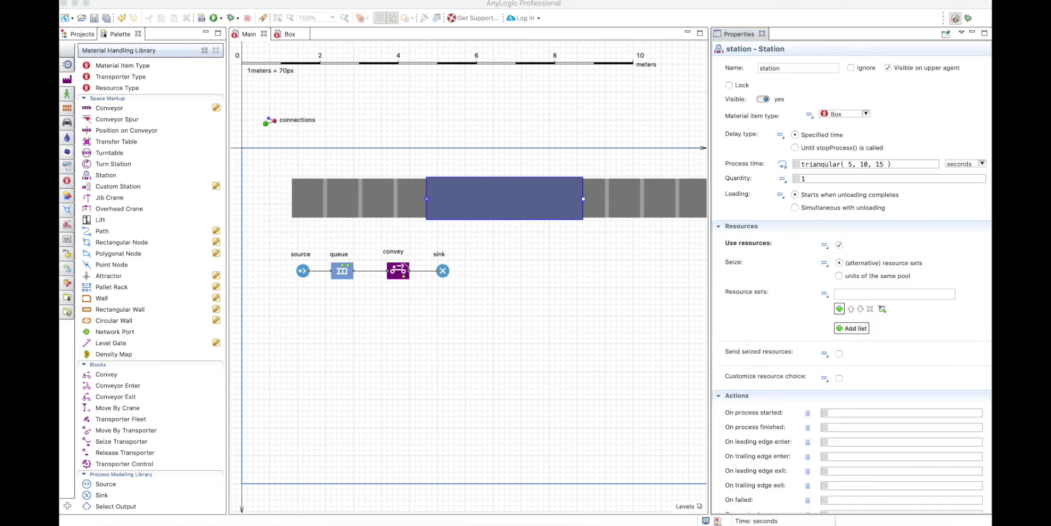
click(864, 251)
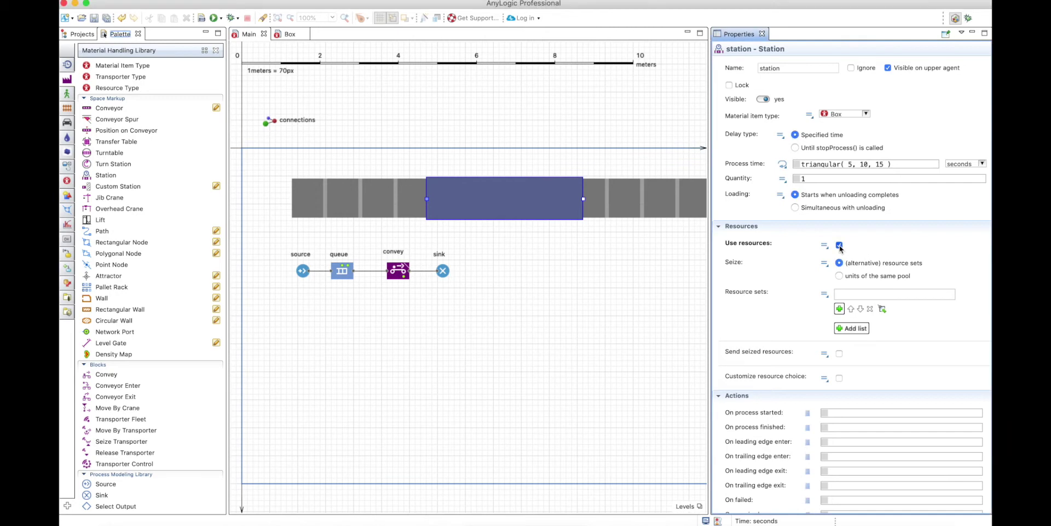
click(839, 245)
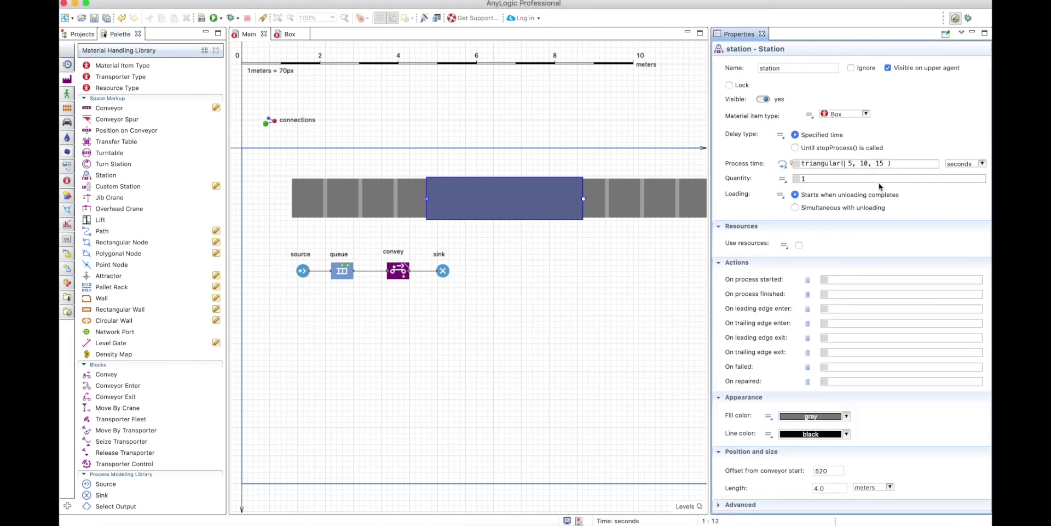
triple_click(809, 165)
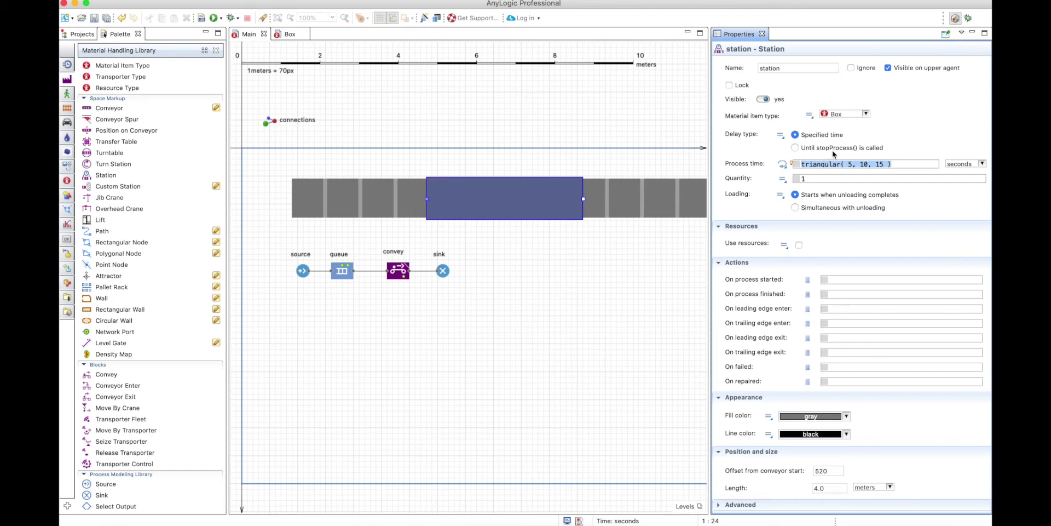
click(809, 178)
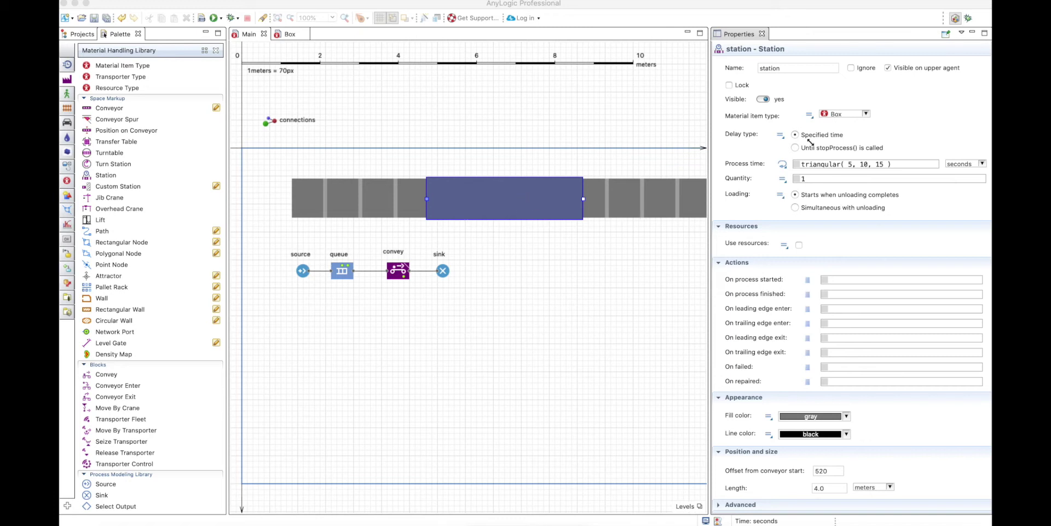
Set the conveyor type to Roller and reselect the station, leaving its quantity at 1
click(629, 206)
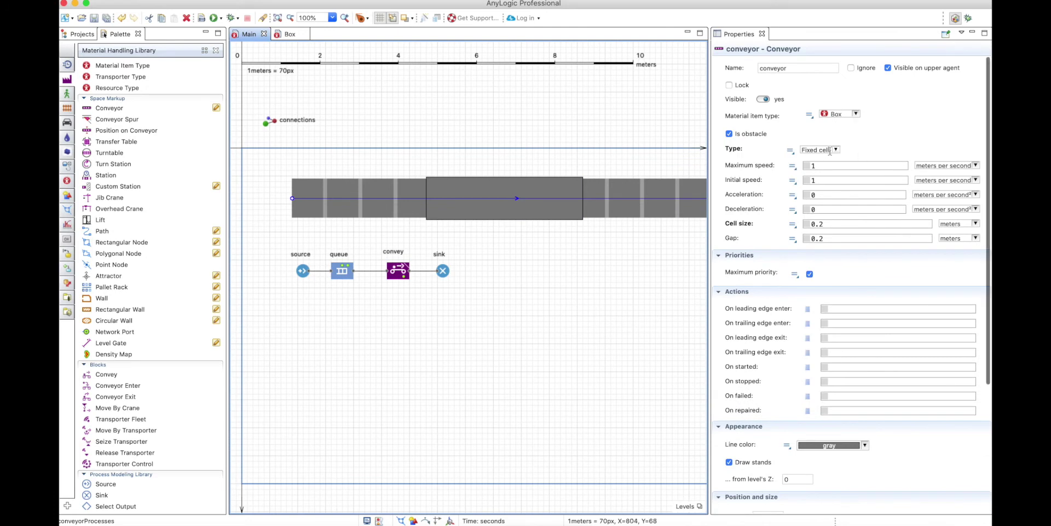
click(830, 151)
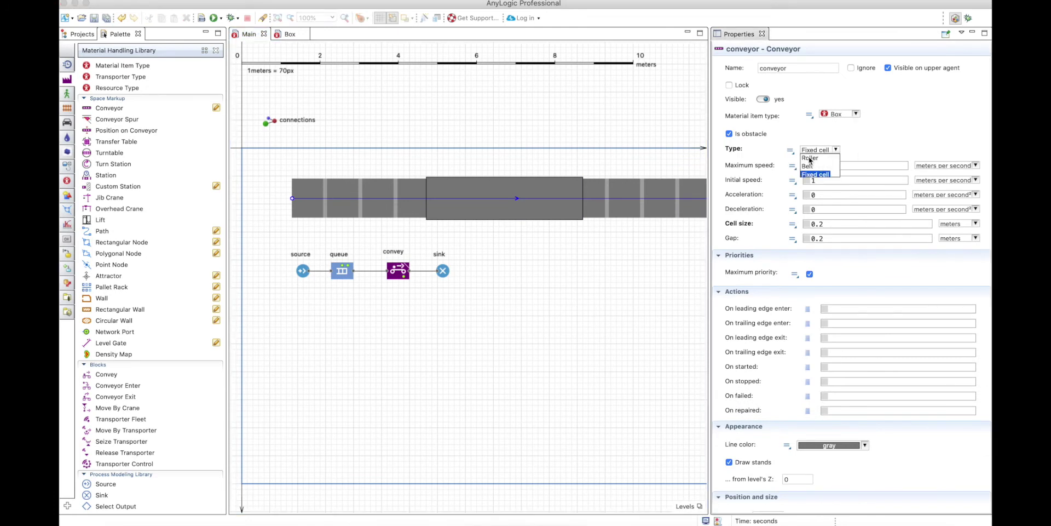
click(810, 158)
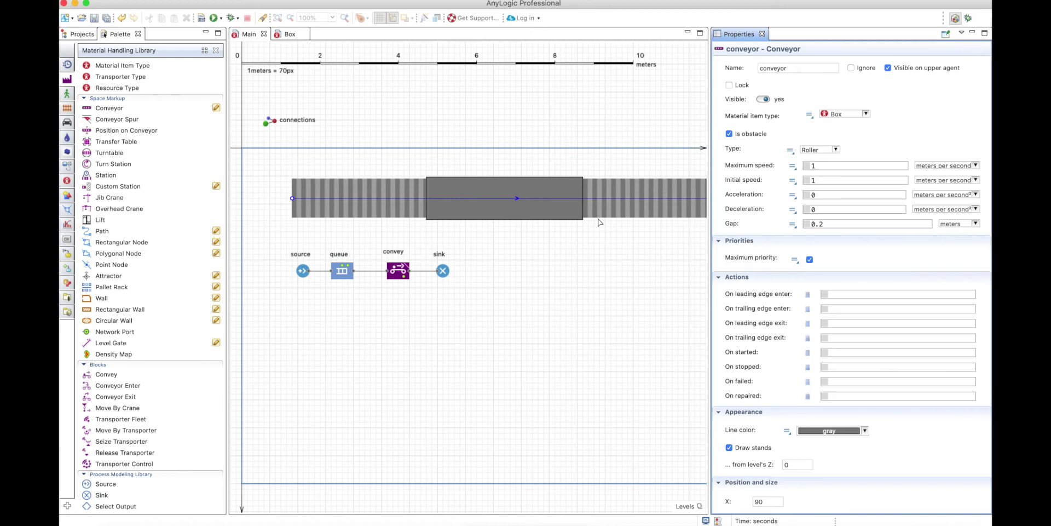
click(561, 219)
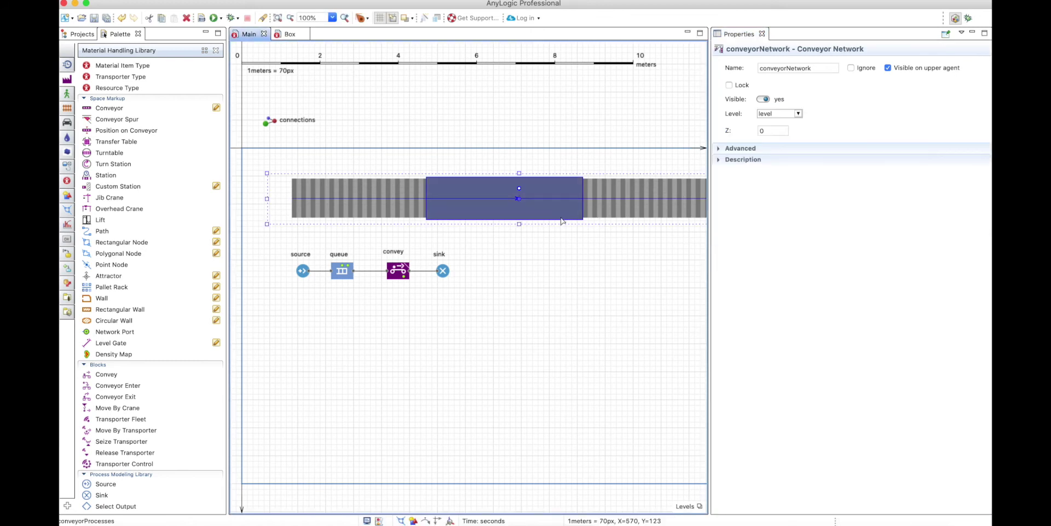
click(561, 215)
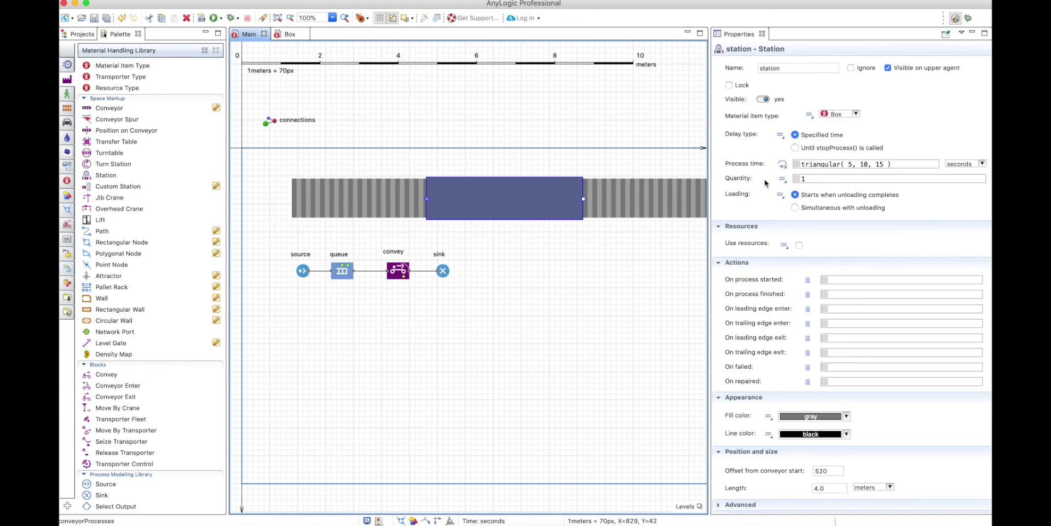
click(812, 178)
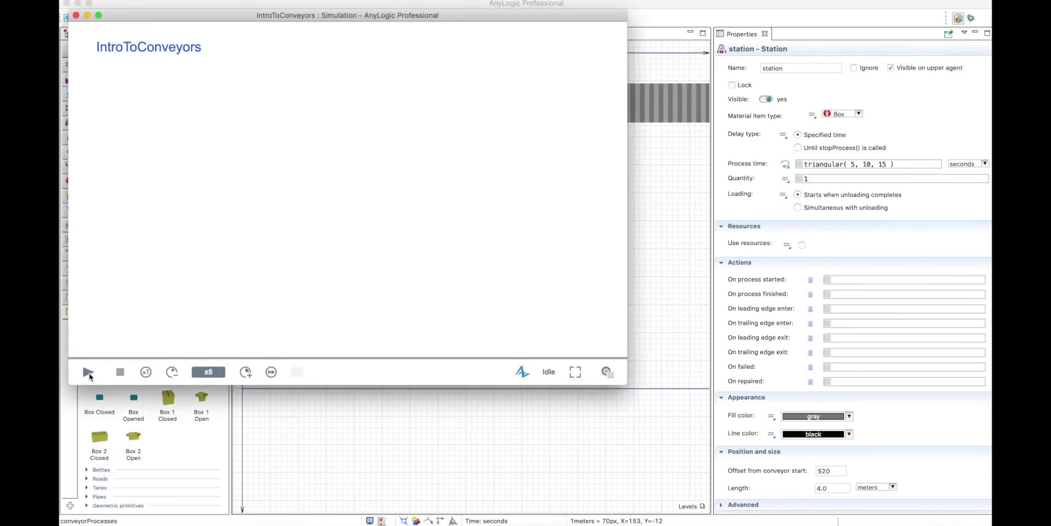
Play the roller-conveyor simulation, watch boxes pass the station, then close it
click(88, 372)
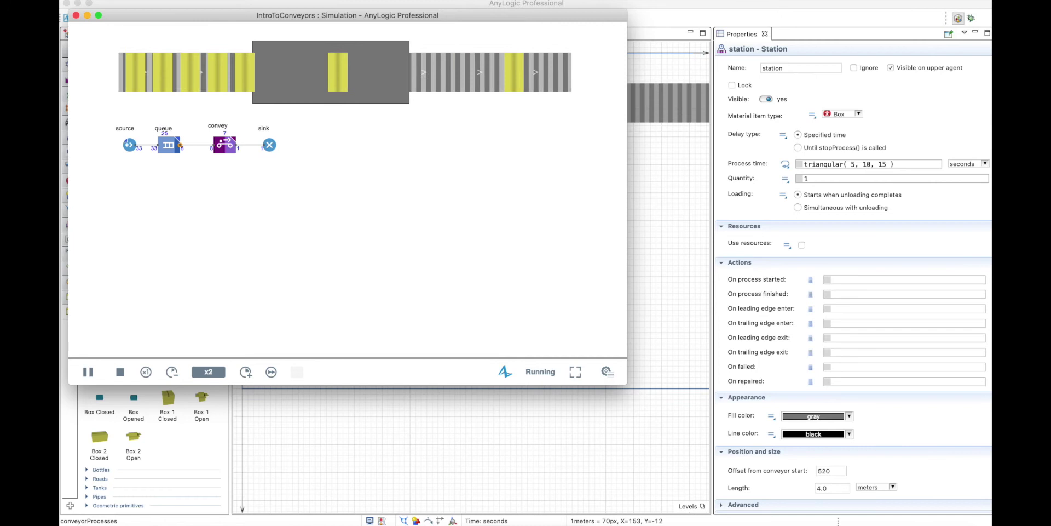
click(75, 15)
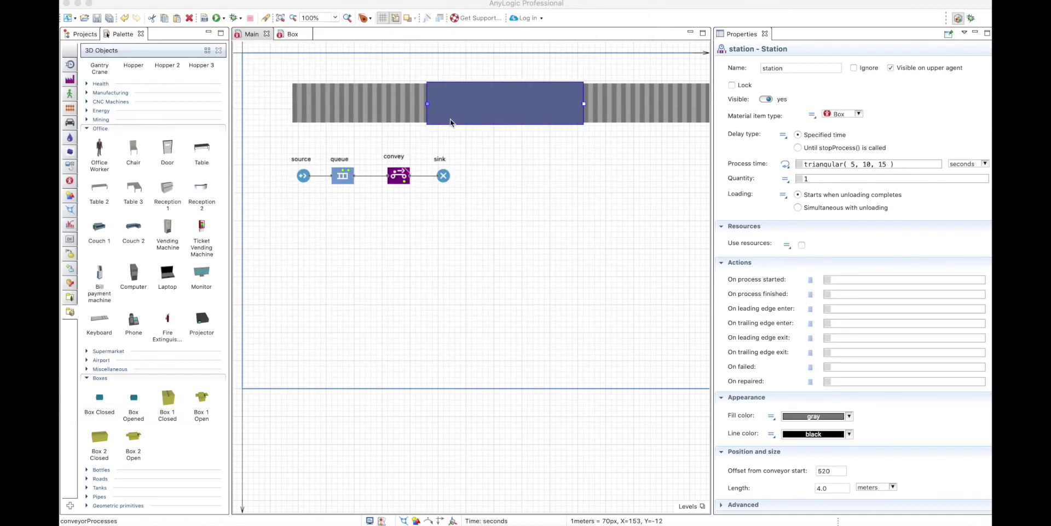
Switch the conveyor to Belt, run it into the station deadlock error, and close the simulation
click(386, 106)
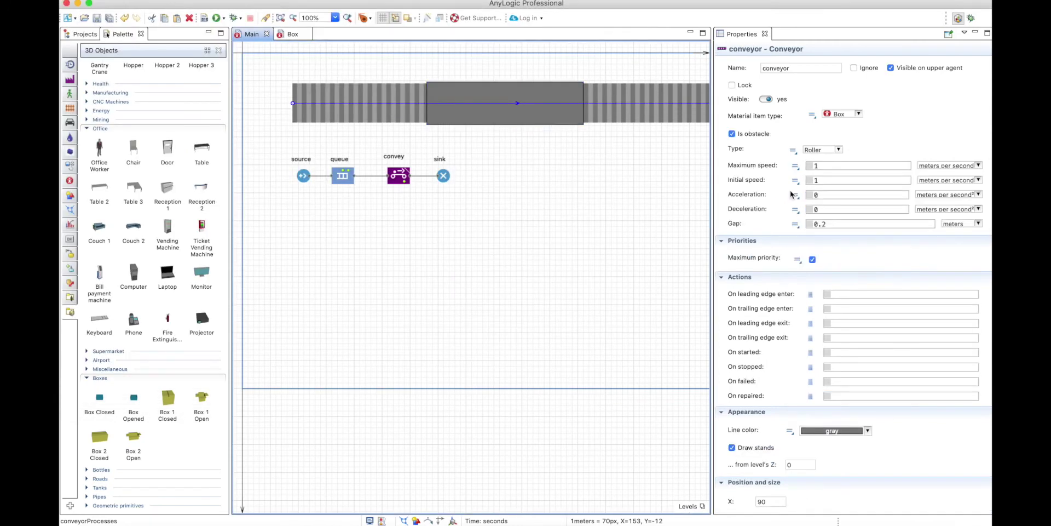
click(832, 150)
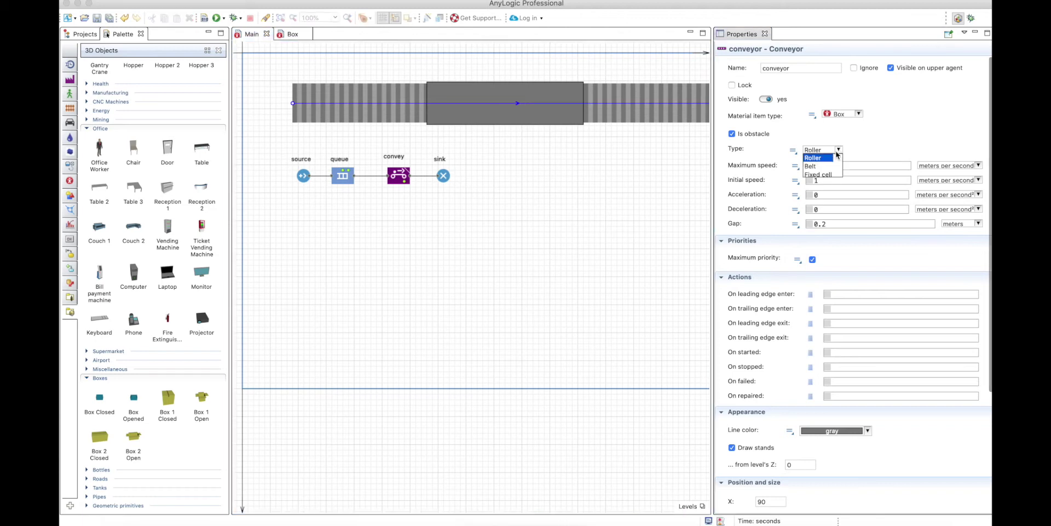
click(821, 166)
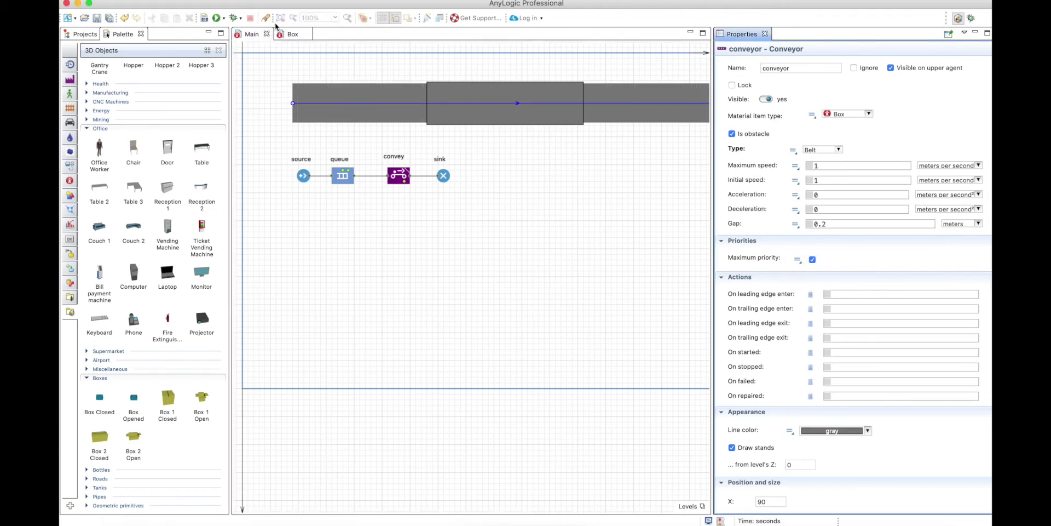
click(218, 18)
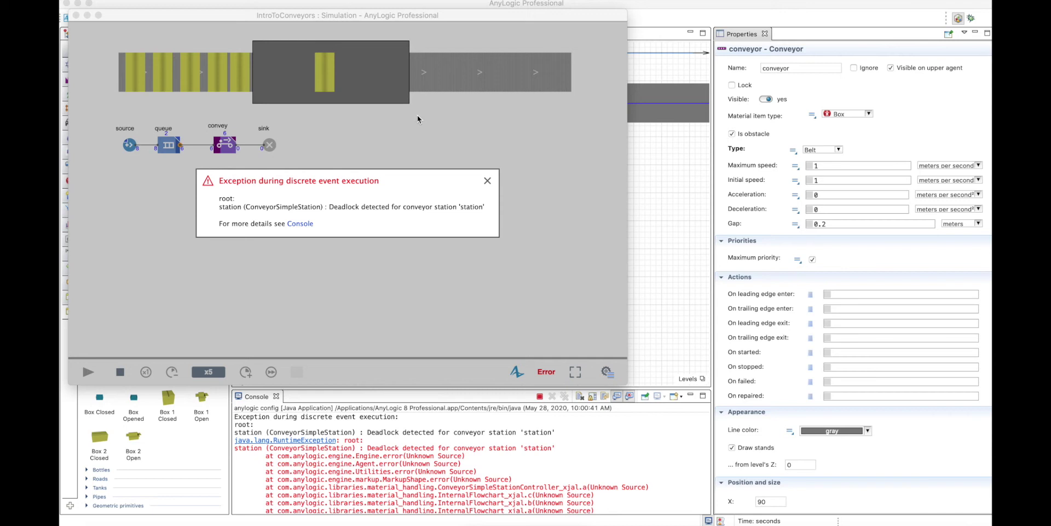
click(76, 14)
click(515, 104)
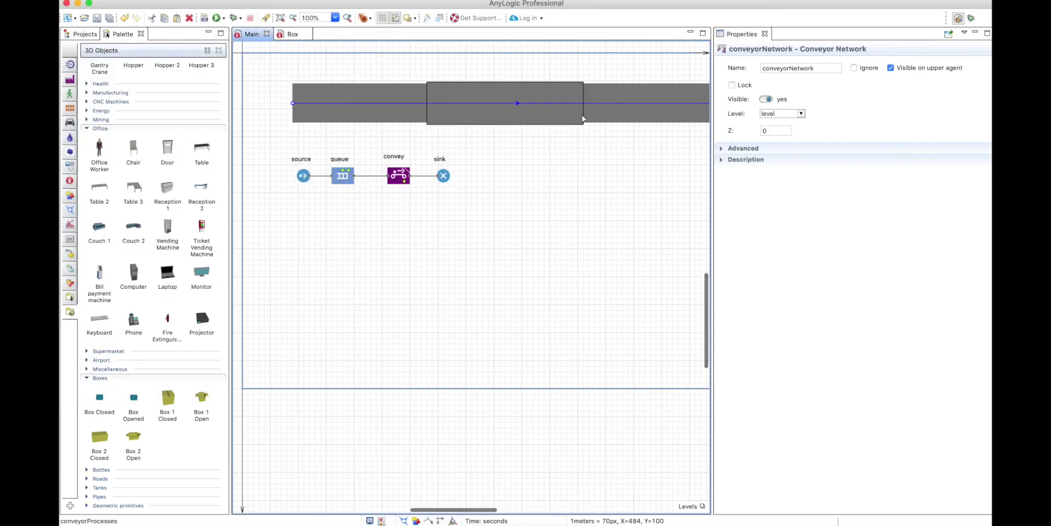
Shorten the station to a 40 px (0.57 m) block and test-run the model at x5 speed
click(583, 104)
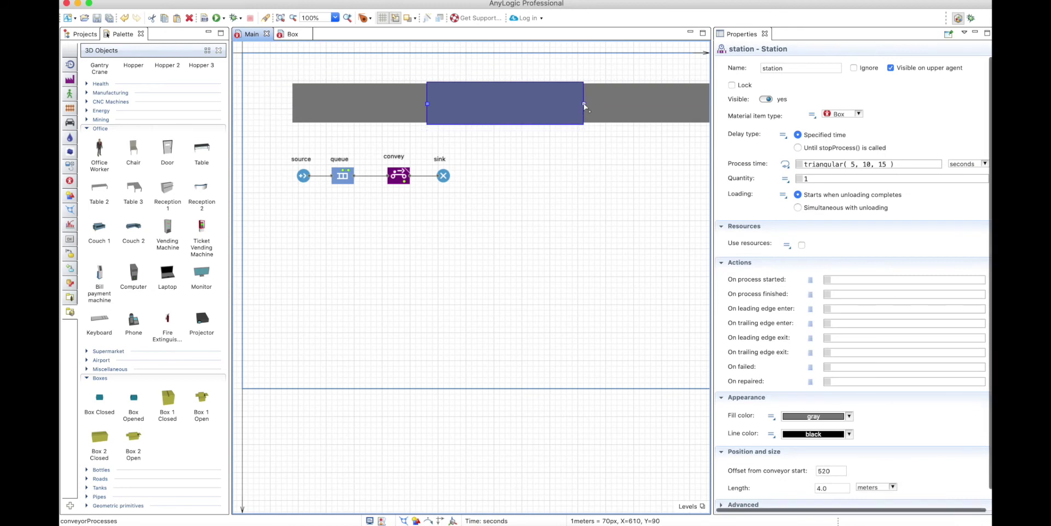
drag(583, 104, 449, 104)
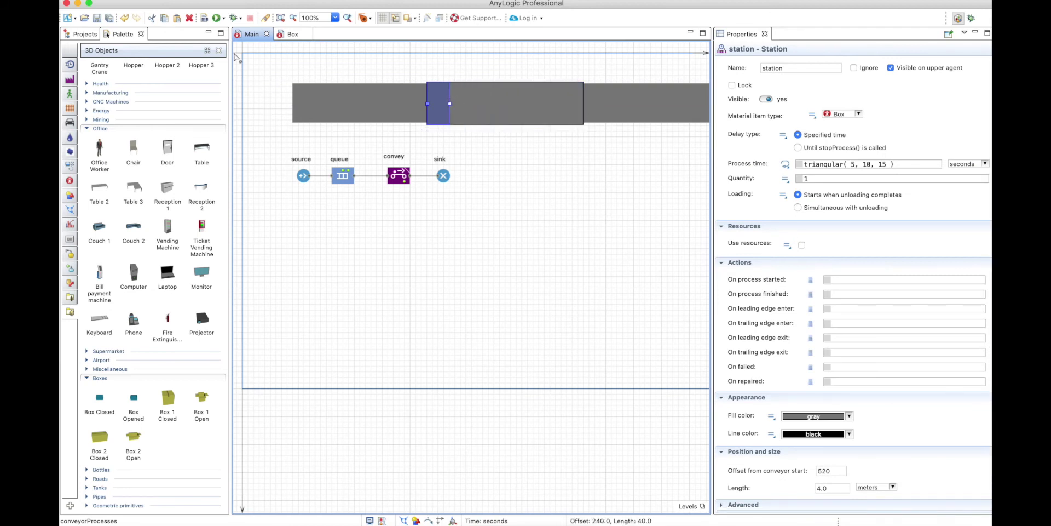
click(216, 18)
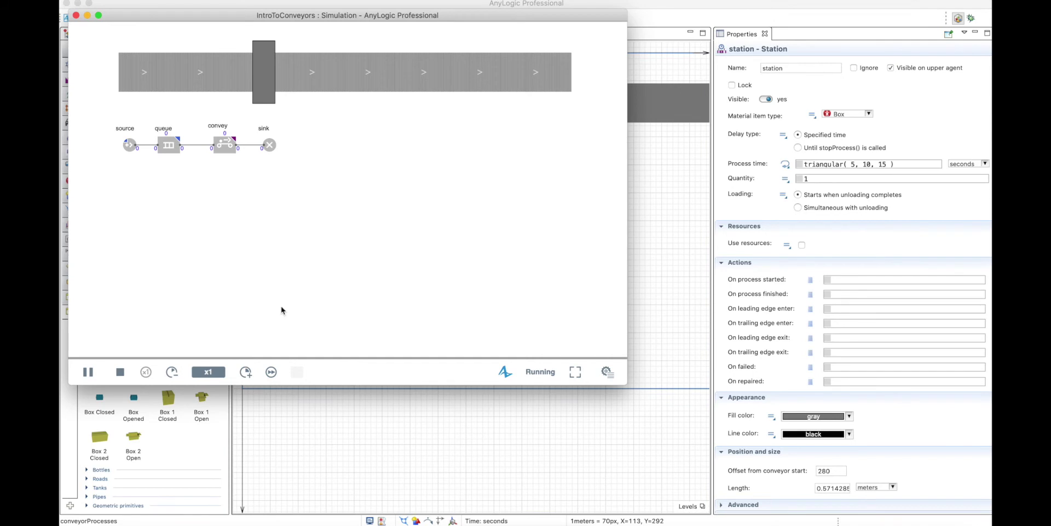
click(246, 372)
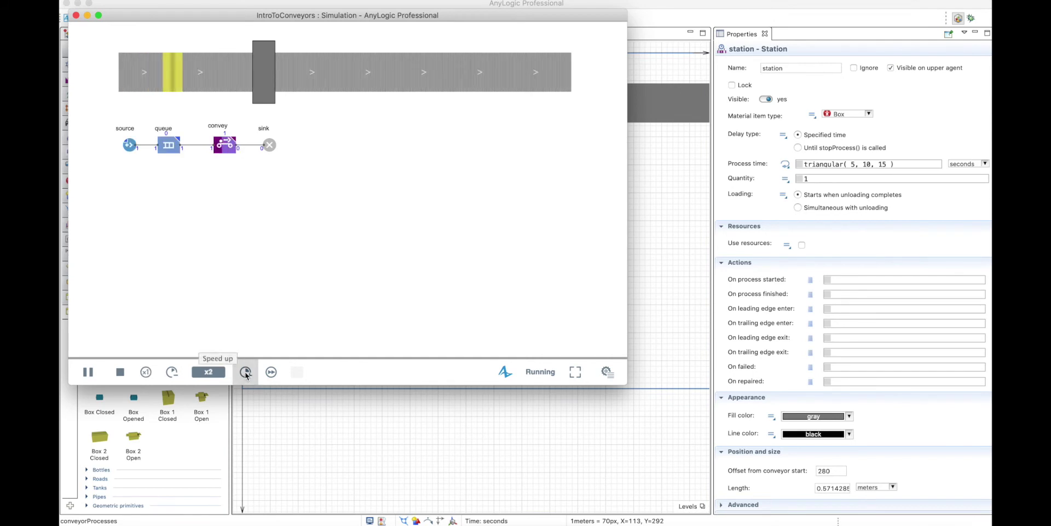
click(245, 372)
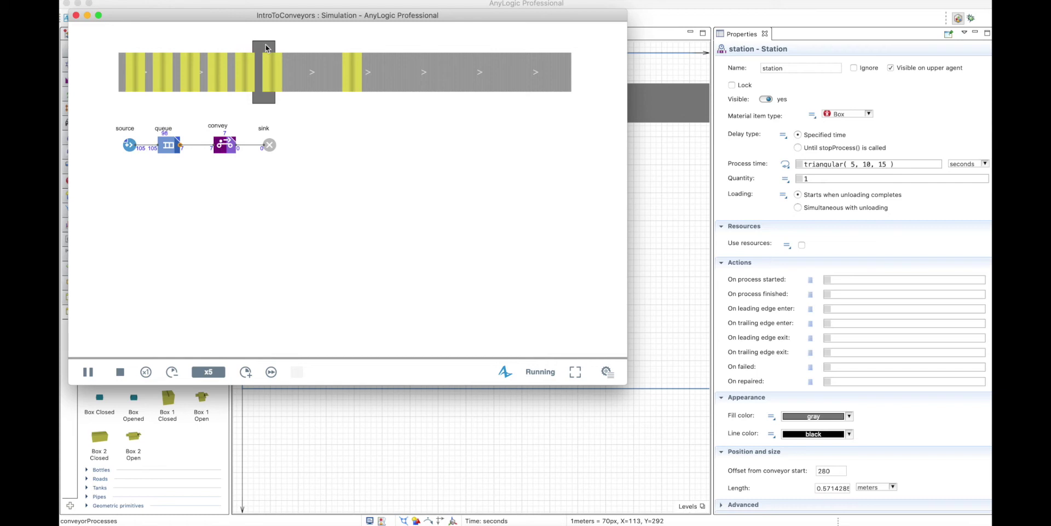
click(77, 16)
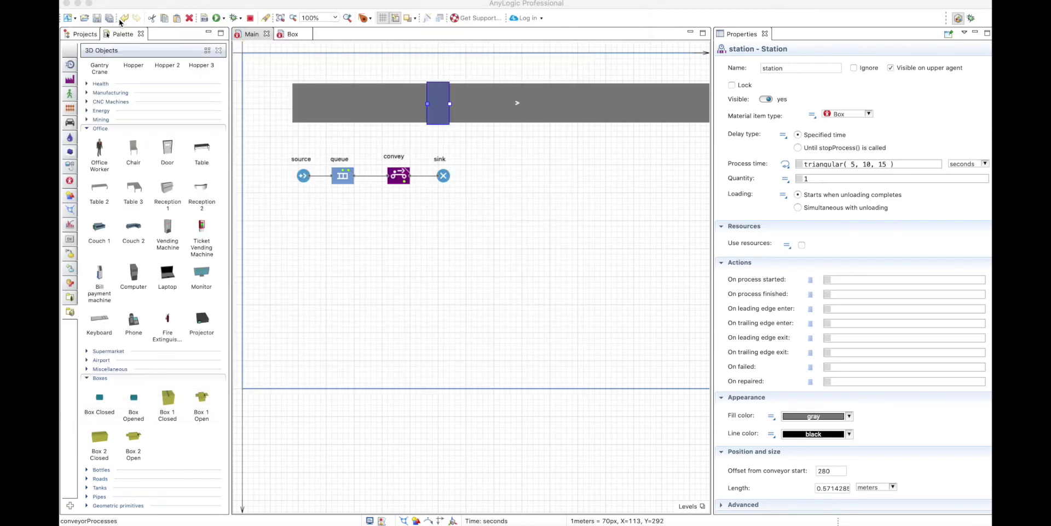
Let the station load while it unloads, then run the model and close the simulation
click(735, 200)
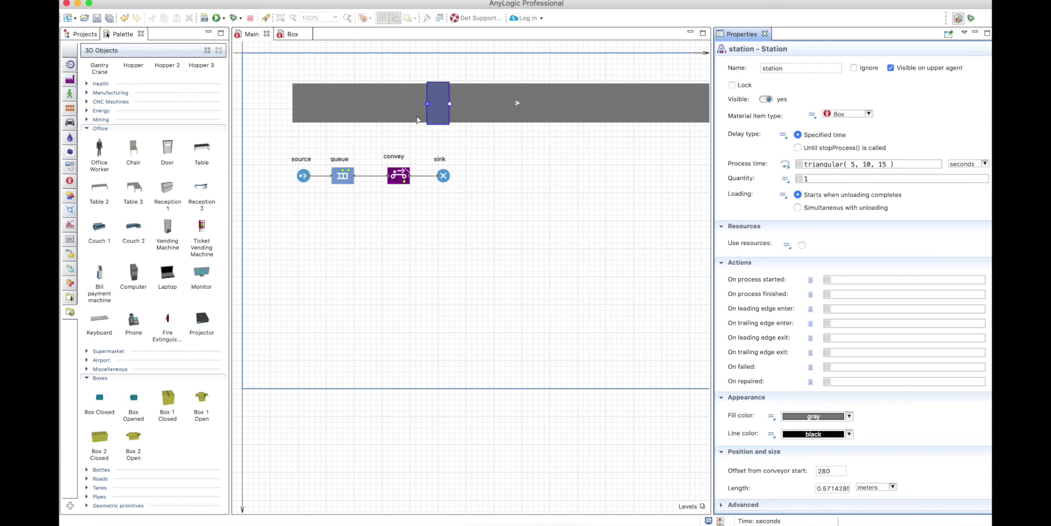
click(805, 211)
click(217, 19)
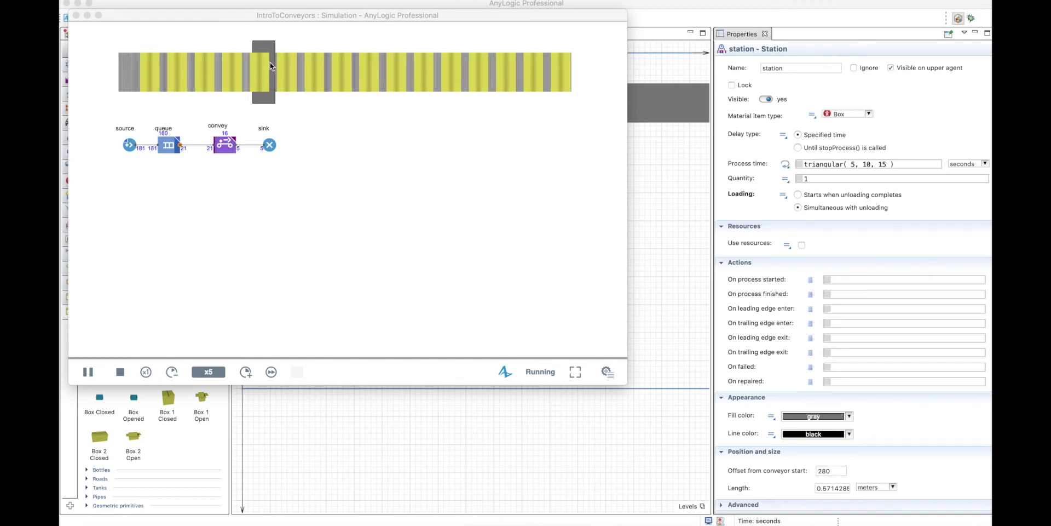
click(76, 16)
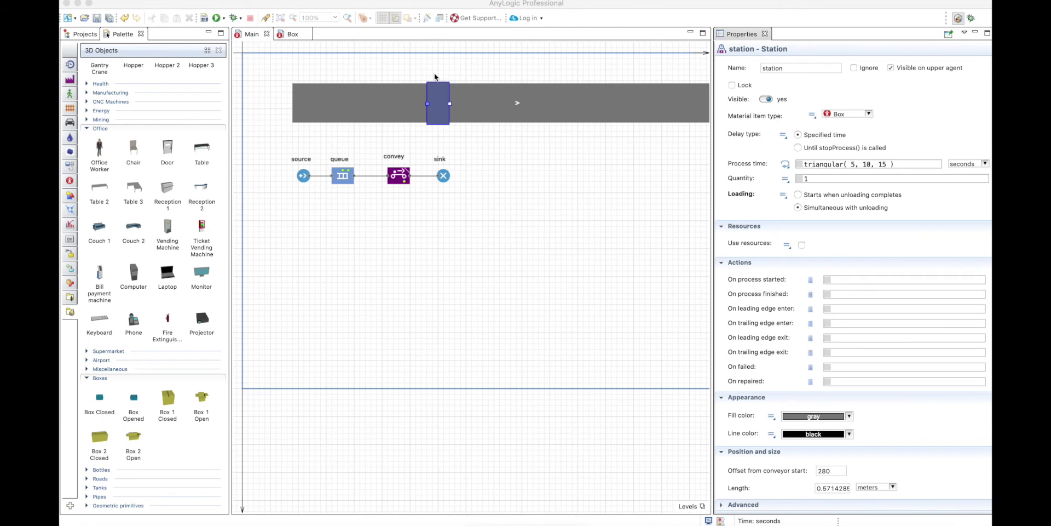
In the Box agent at 800% zoom with grid snapping off, move the box_2_closed shape to Y 0.5
click(293, 34)
click(419, 254)
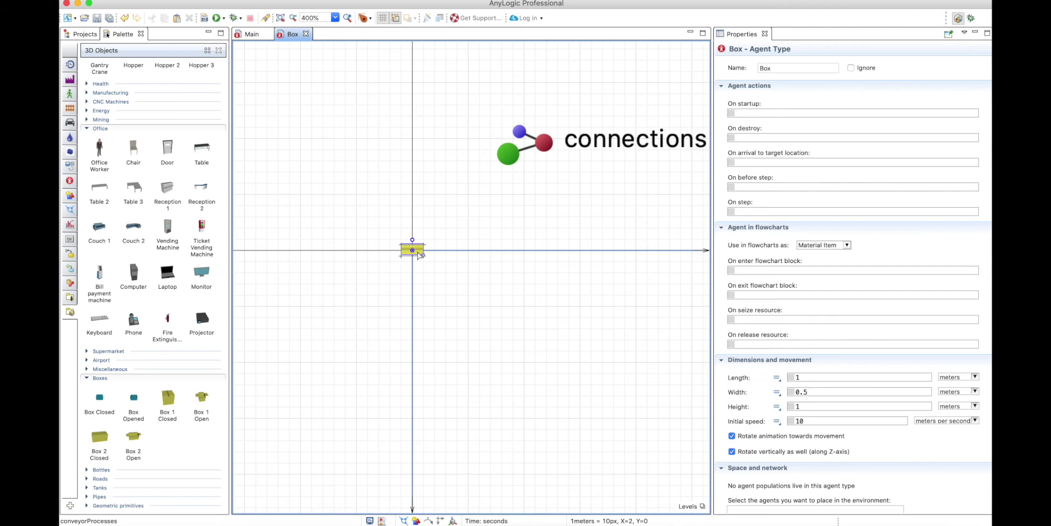
click(334, 17)
click(315, 193)
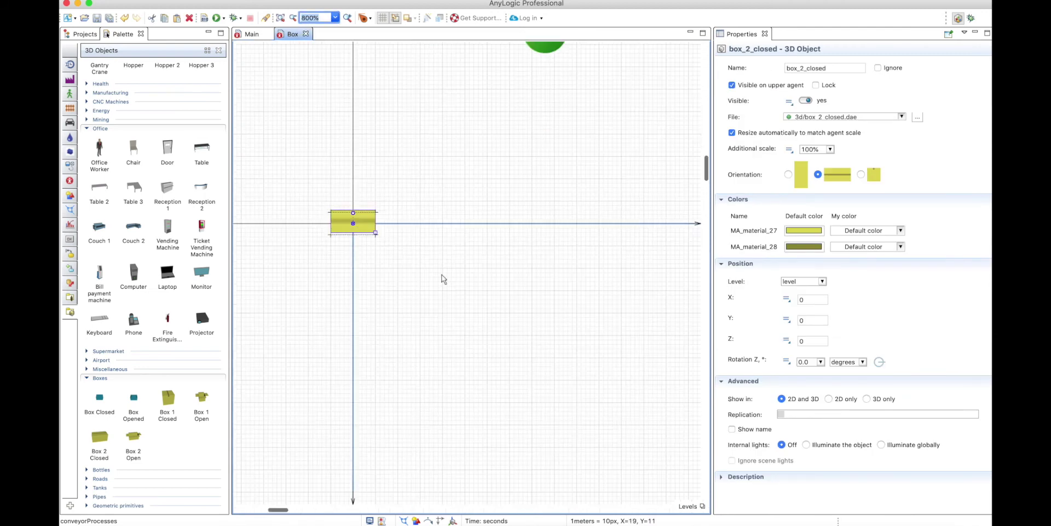
drag(352, 218, 355, 223)
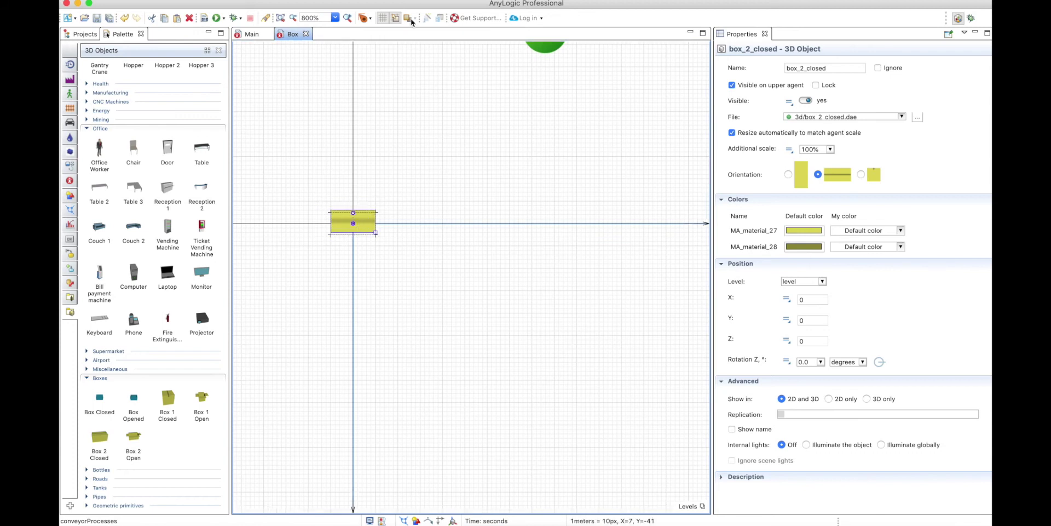
click(397, 18)
drag(364, 232, 368, 235)
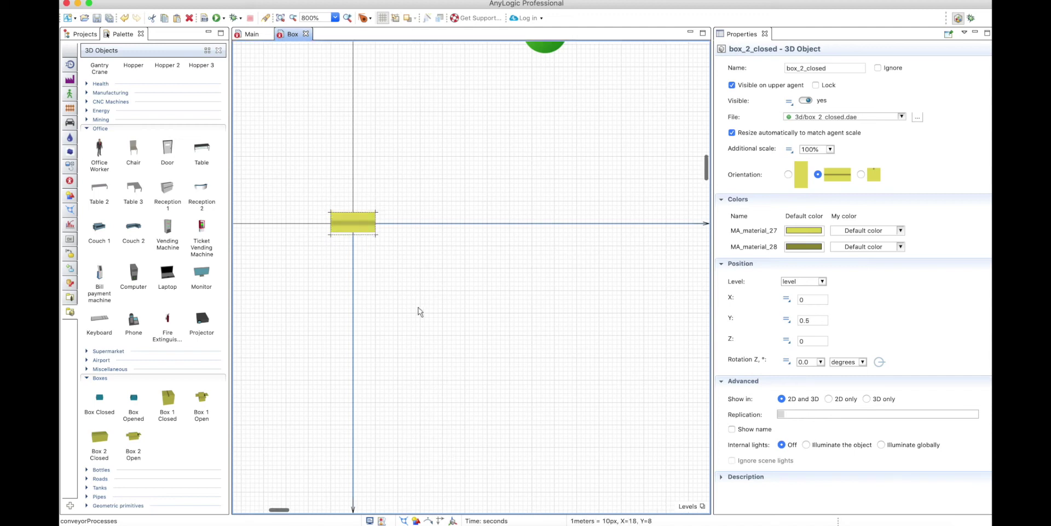
click(373, 253)
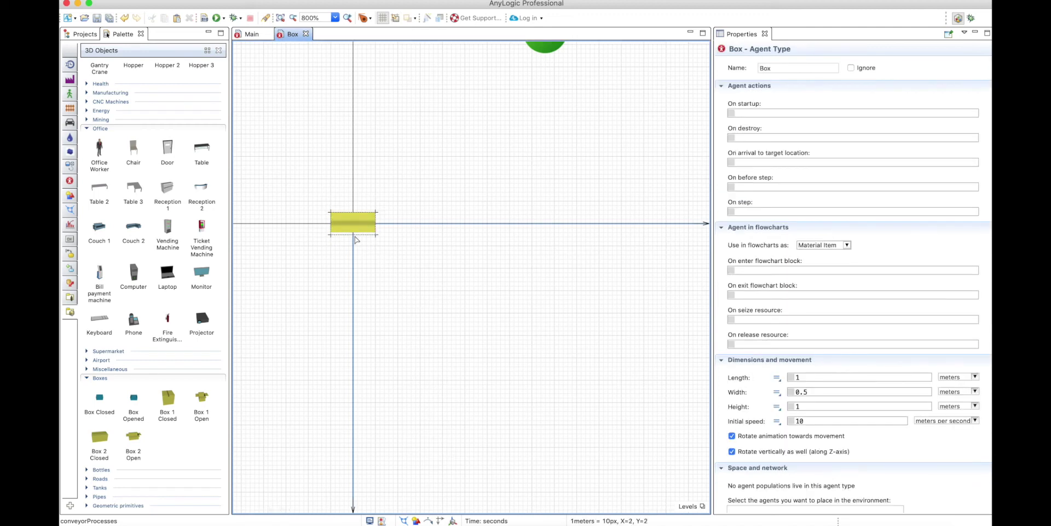
Stretch the Main diagram station to about 4.43 m and set its quantity to 3
click(251, 34)
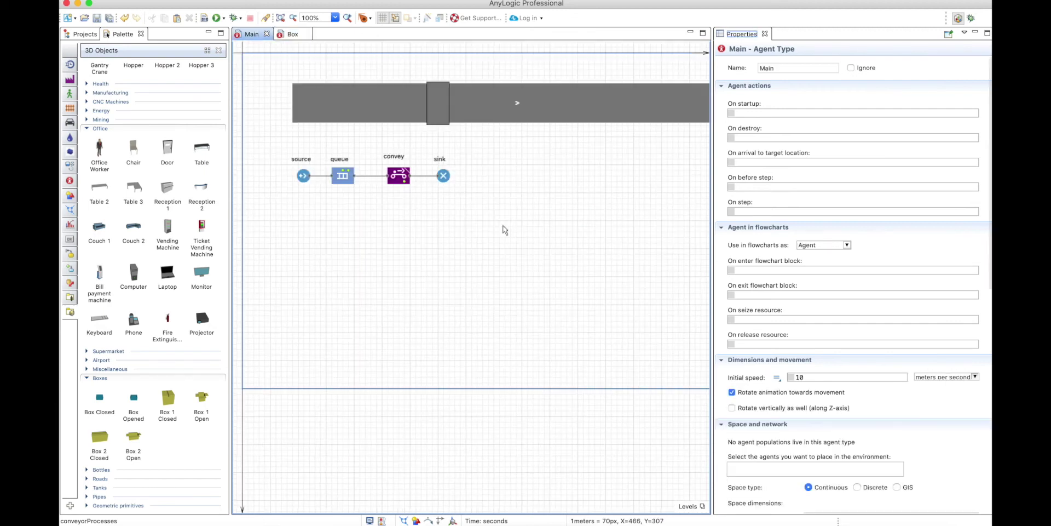
click(438, 104)
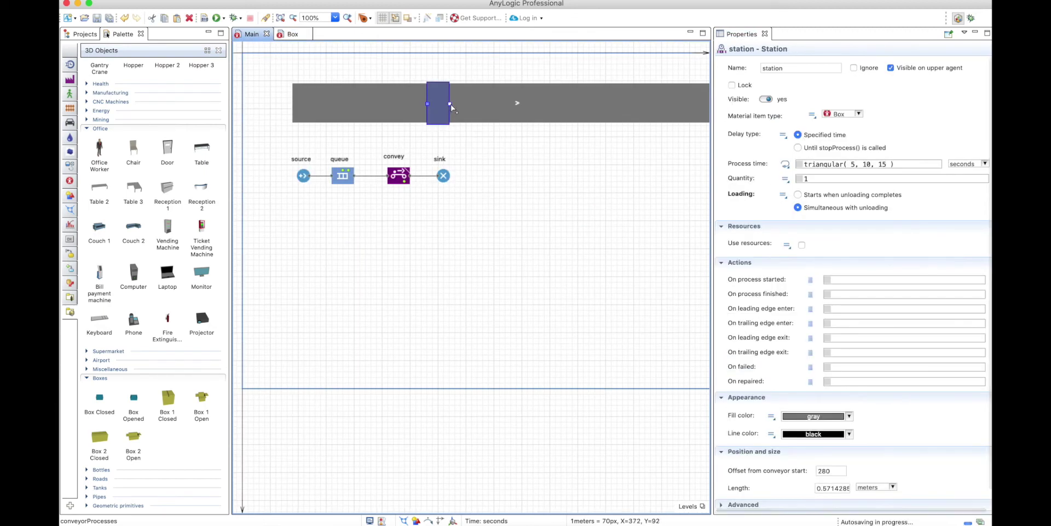
drag(451, 104, 600, 104)
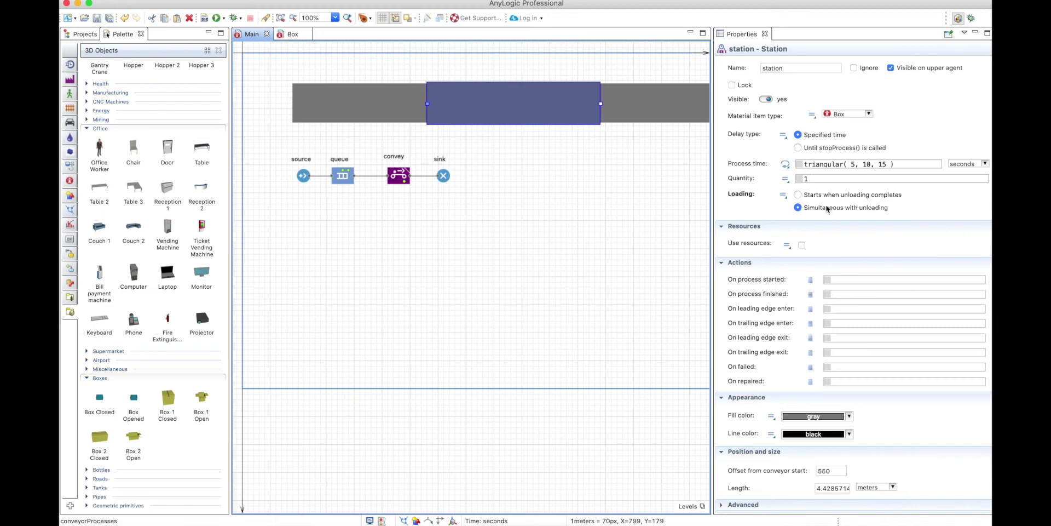
click(805, 178)
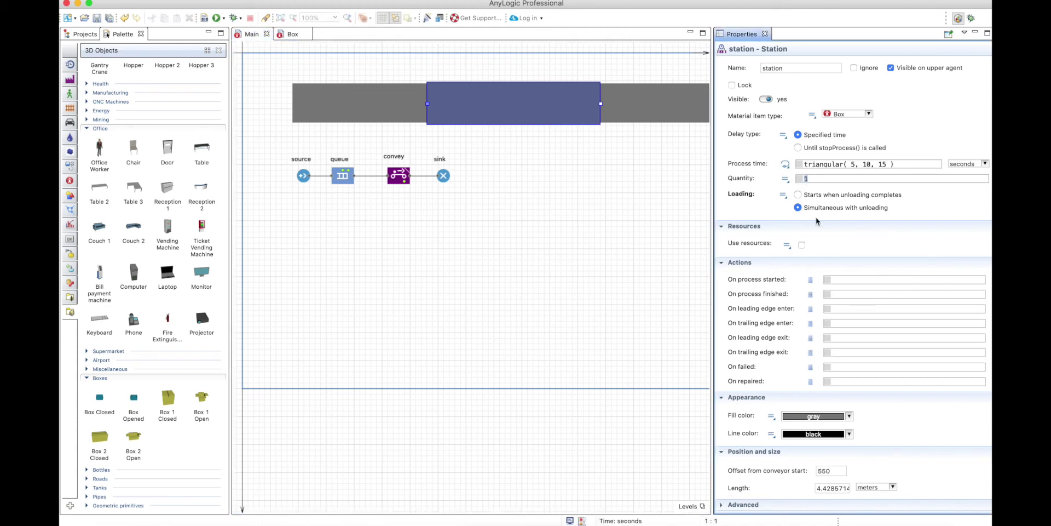
text(3)
Set the conveyor type to Roller and run the model to watch boxes pass three at a time
click(380, 111)
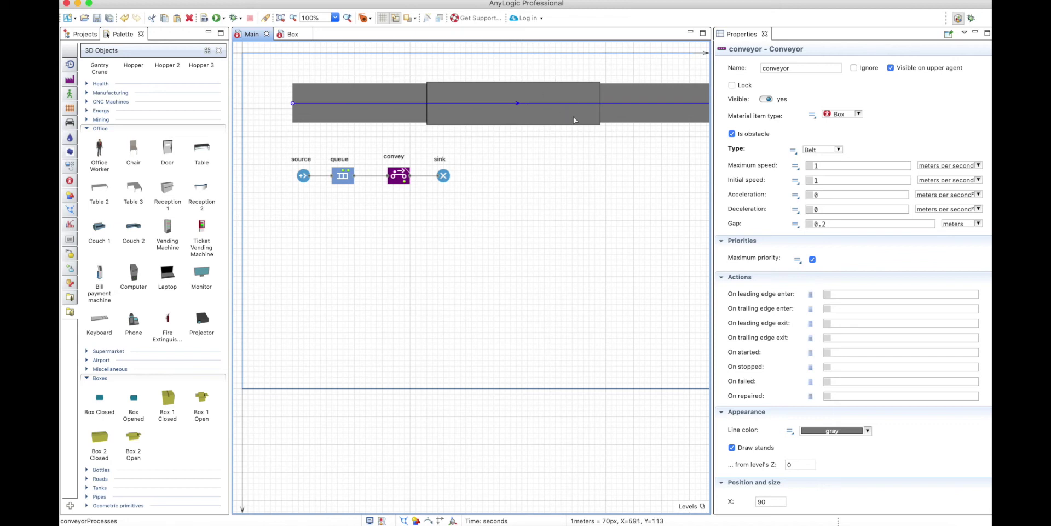
click(821, 149)
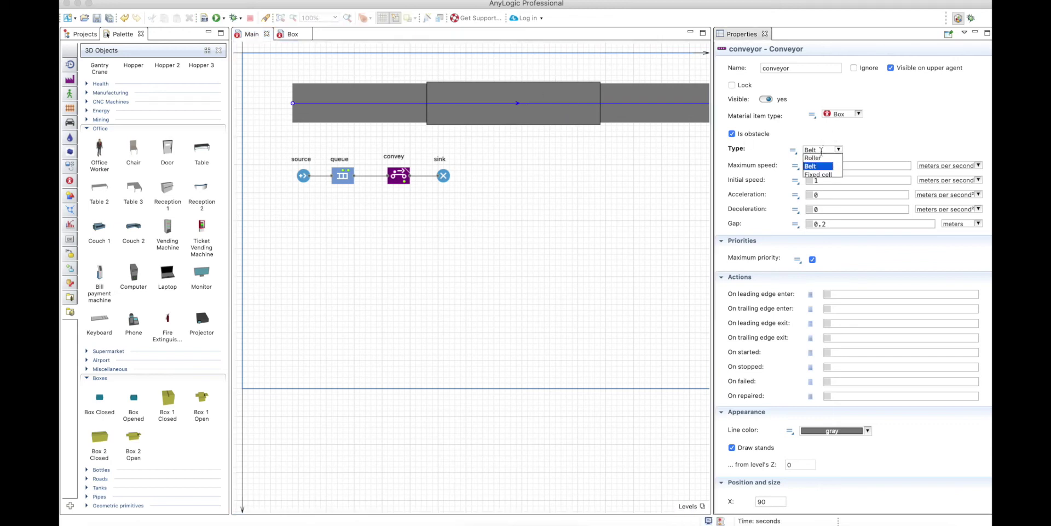
click(815, 158)
click(217, 19)
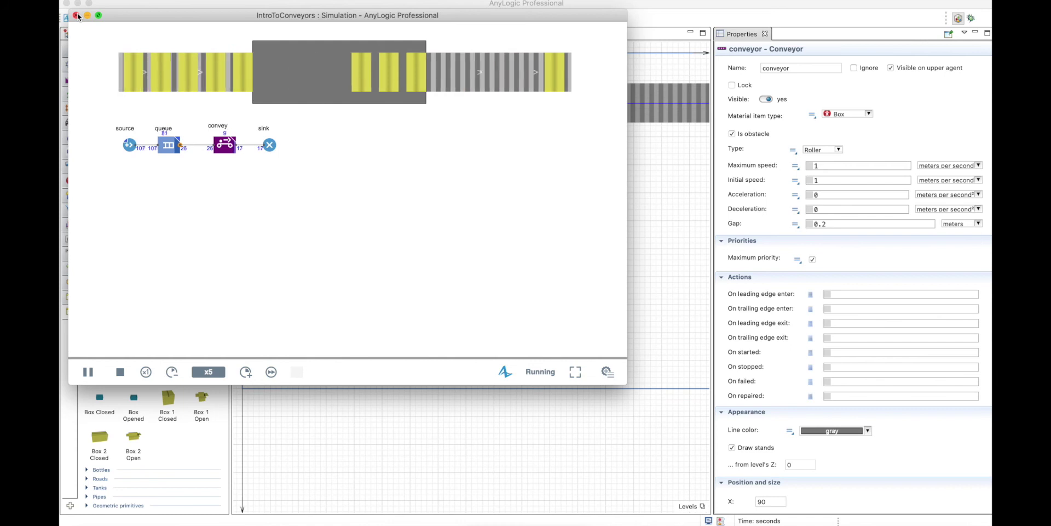
click(76, 14)
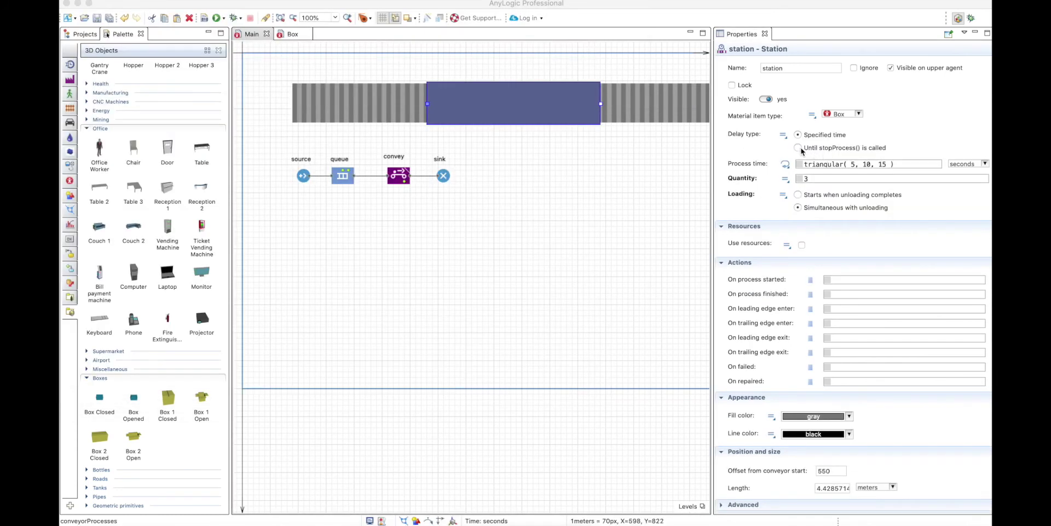
Make the station delay until stopProcess() is called and add a button calling station.stopProcess()
click(798, 148)
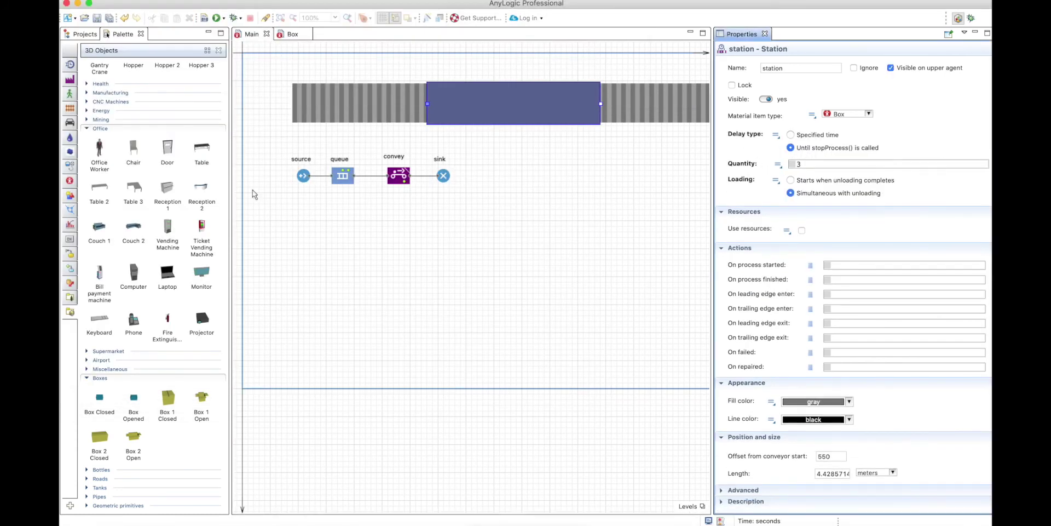
click(69, 239)
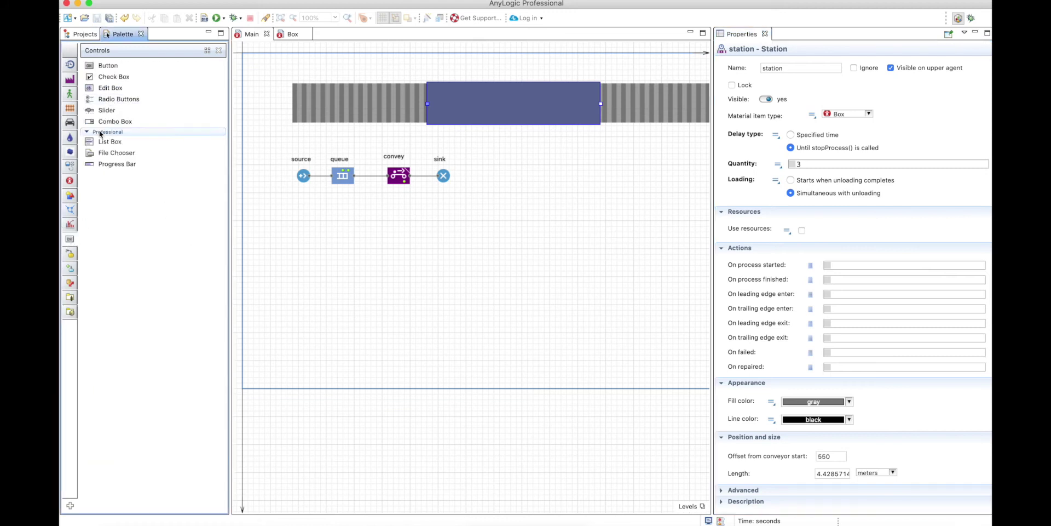
drag(103, 71, 531, 163)
click(775, 156)
text(station)
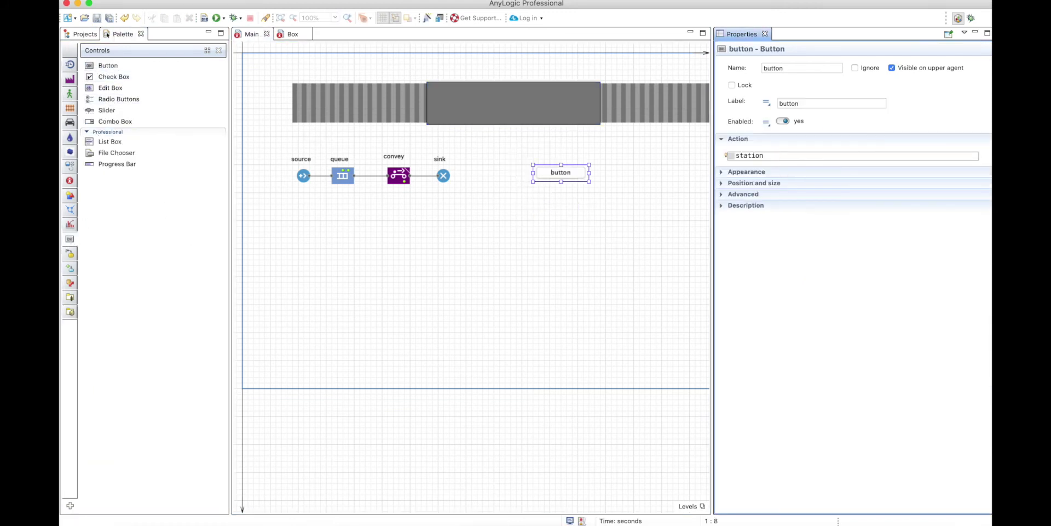
text(.stop)
key(ctrl+space)
Run the model at normal speed and use the button to release the held boxes
key(F5)
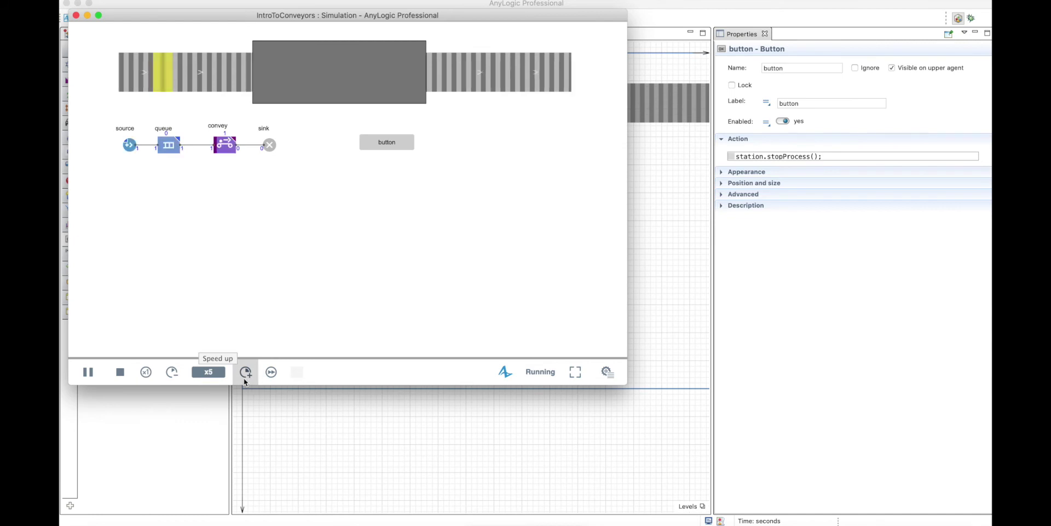
click(172, 372)
click(172, 372)
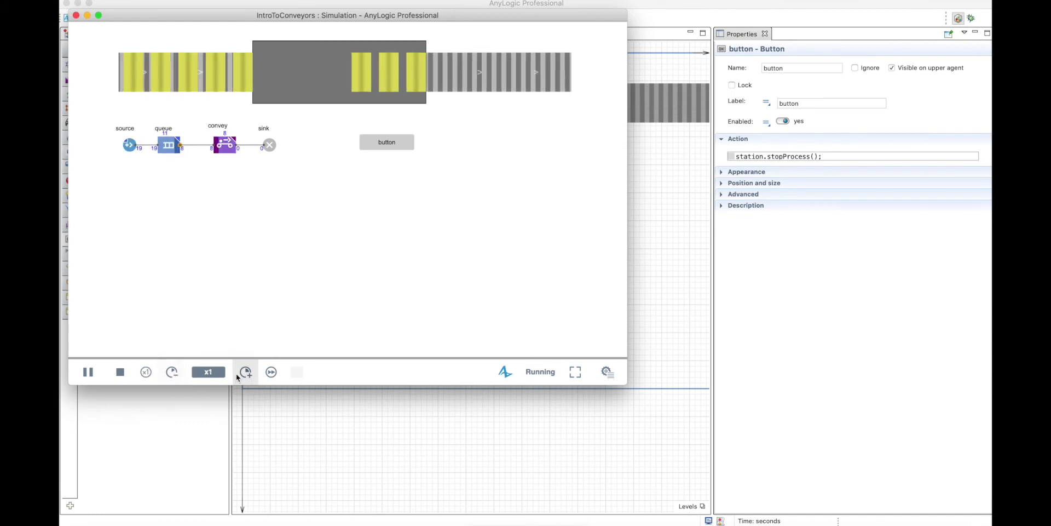
click(394, 144)
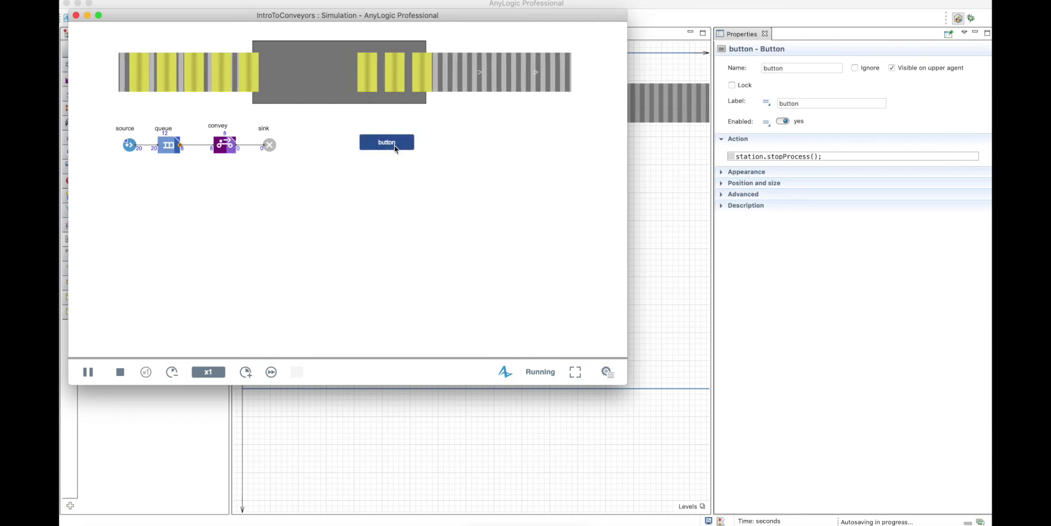
click(76, 15)
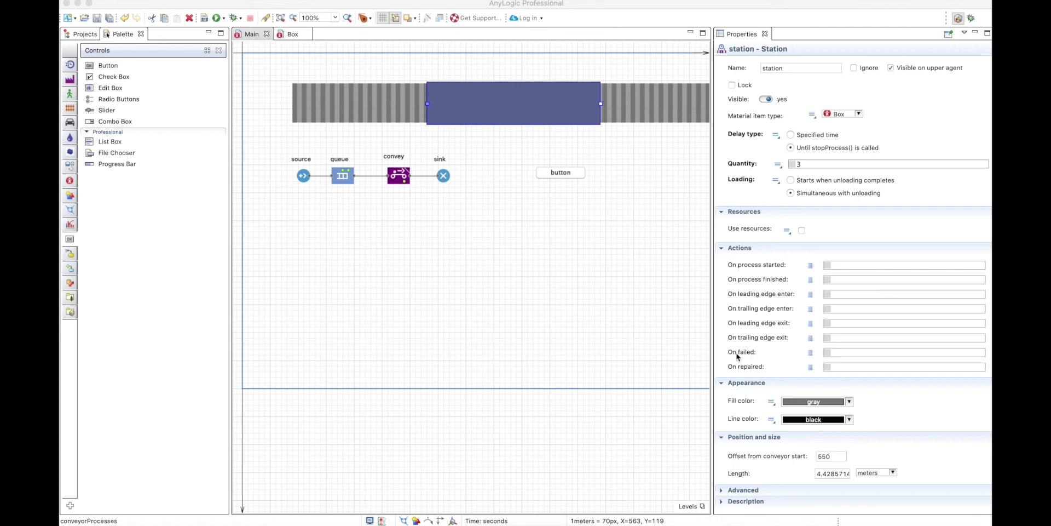
Change the button's action to station.fail() and its label to failure
click(563, 173)
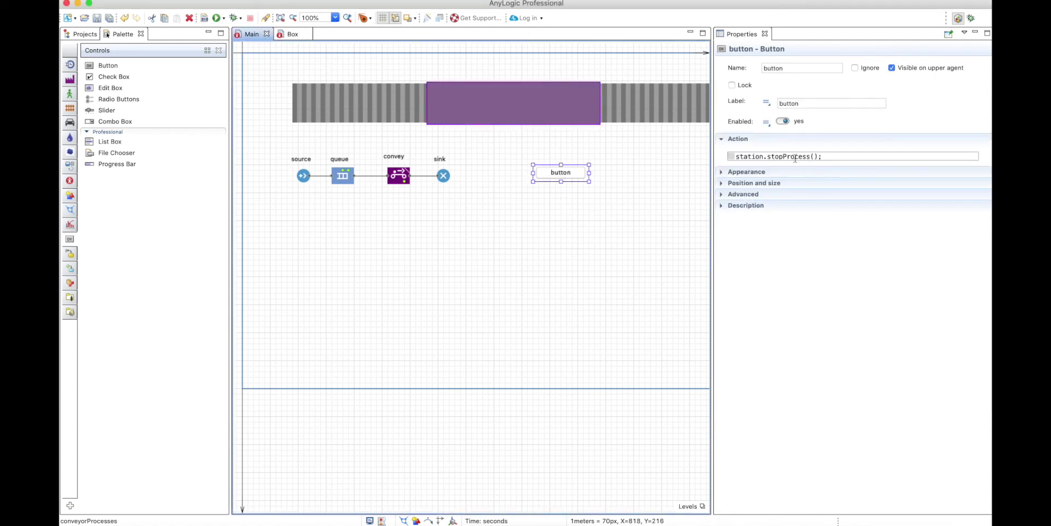
drag(767, 156, 838, 158)
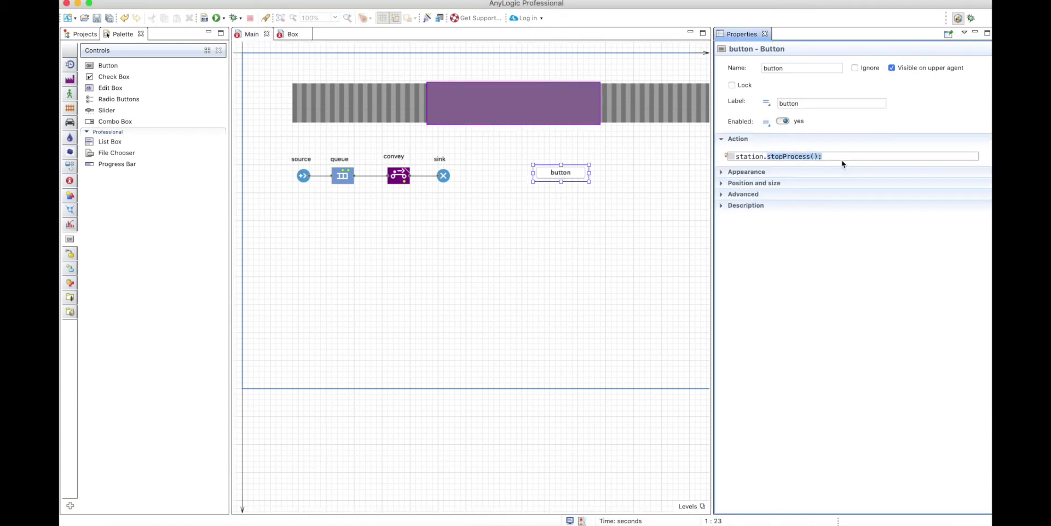
text(fail)
key(ctrl+space)
key(Return)
click(809, 108)
text(fa)
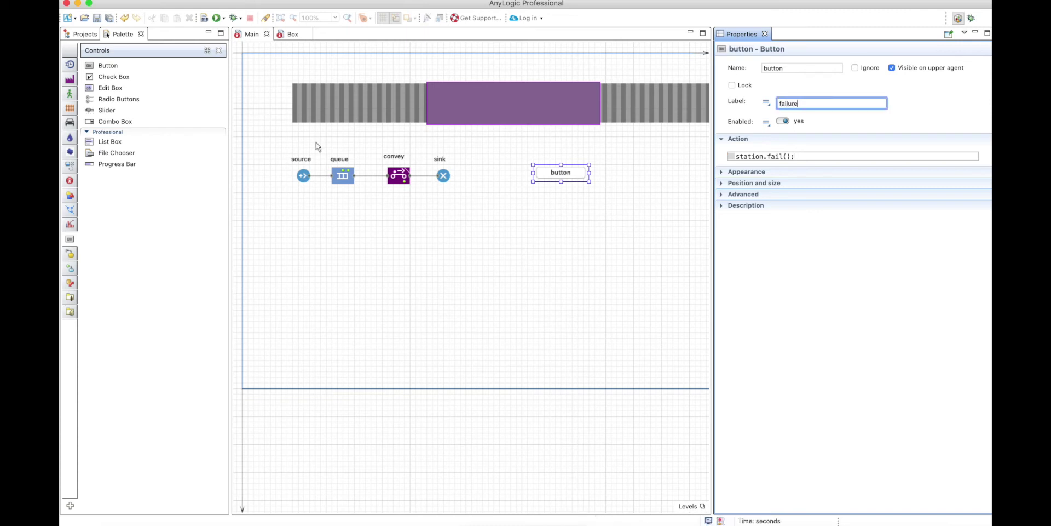
Add a repair button calling station.repair();, place it just below failure, and run the model
click(414, 176)
drag(414, 178, 532, 205)
click(831, 103)
text(repair)
click(797, 155)
text(station.repair();)
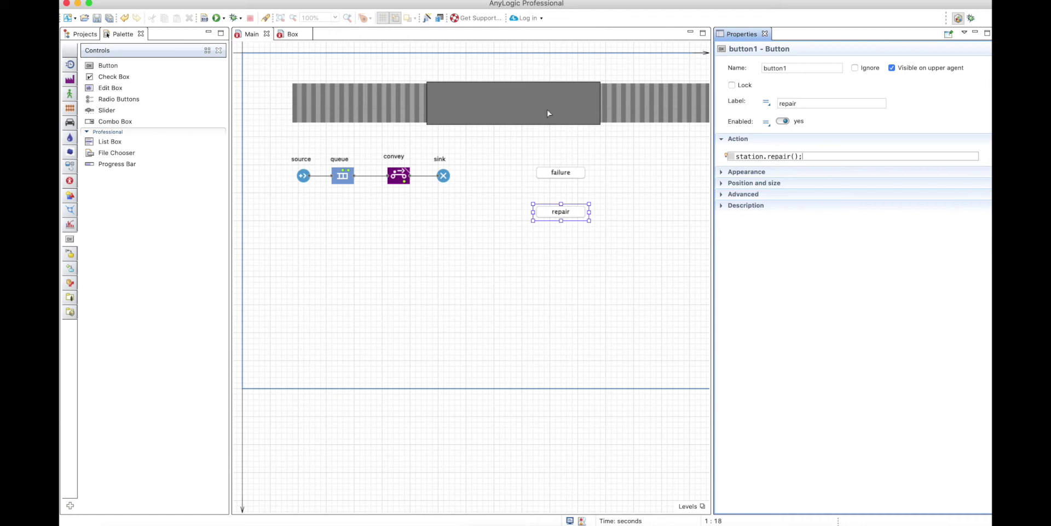
click(570, 198)
drag(569, 198, 569, 181)
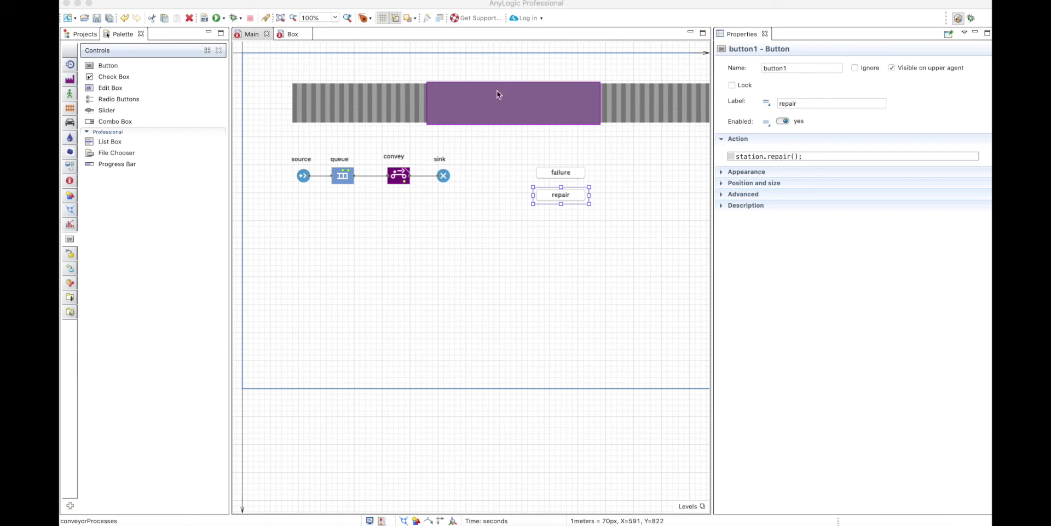
click(217, 18)
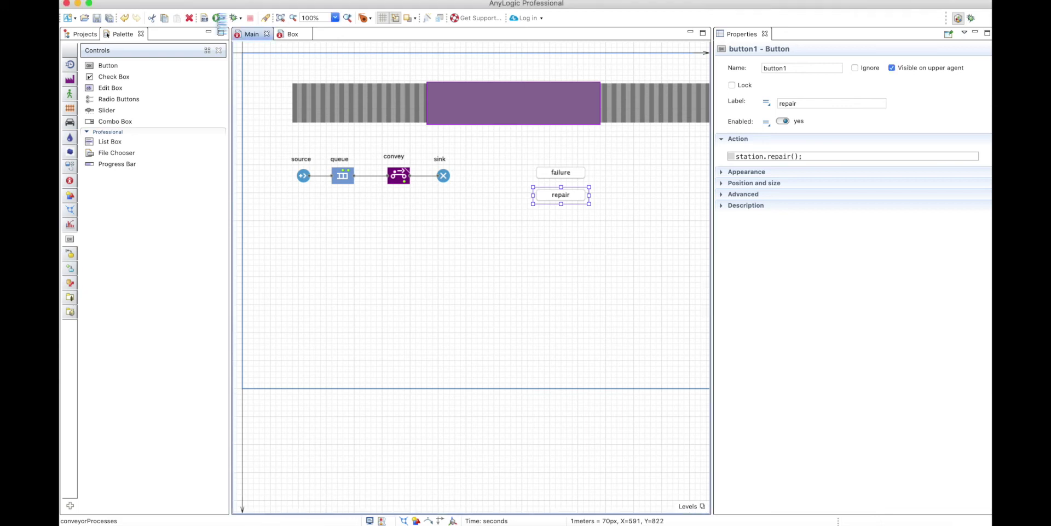
Replace the station's triangular process time with a fixed 2 seconds
click(495, 112)
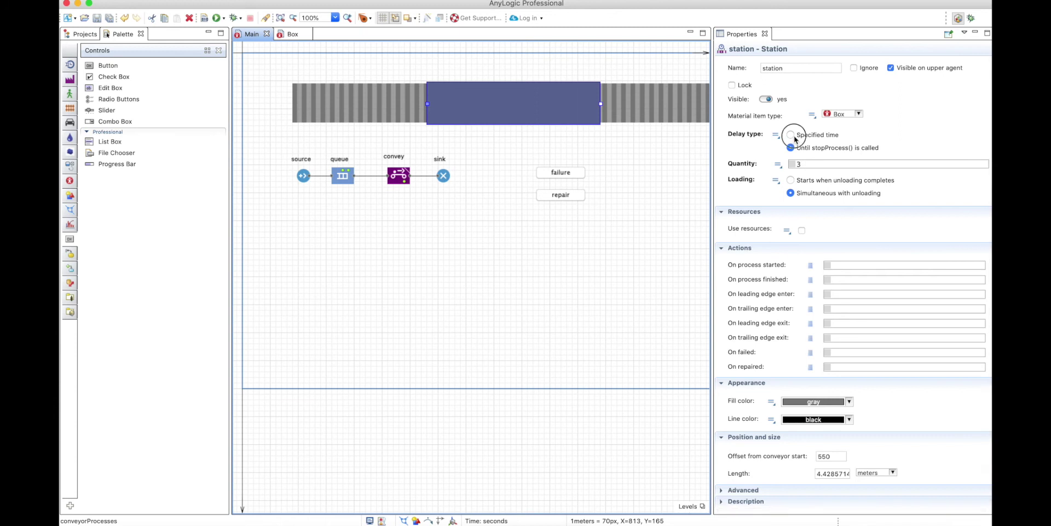
click(792, 135)
drag(887, 164, 854, 166)
triple_click(855, 166)
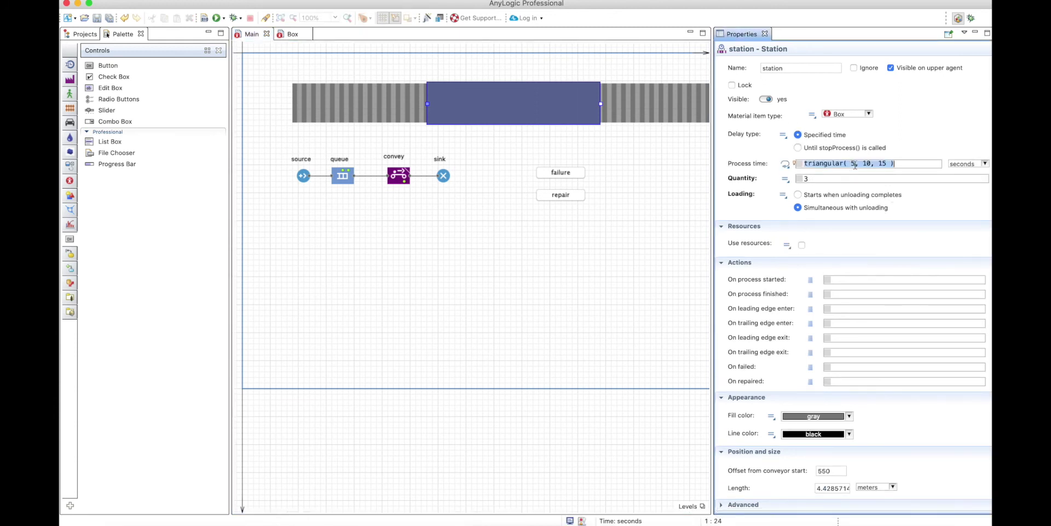
text(2)
click(605, 97)
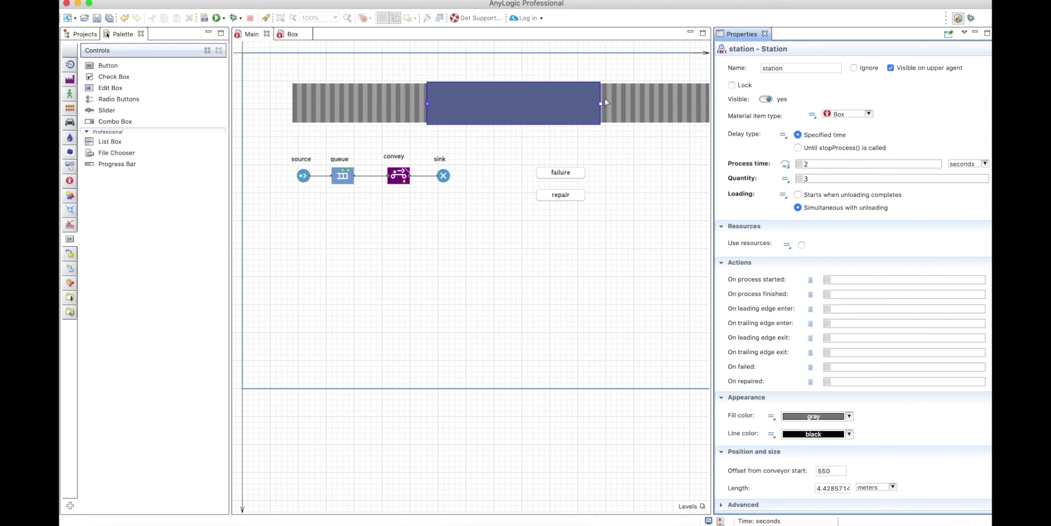
Run the simulation sped up, fail the station, return to x1 speed, and close it
click(216, 18)
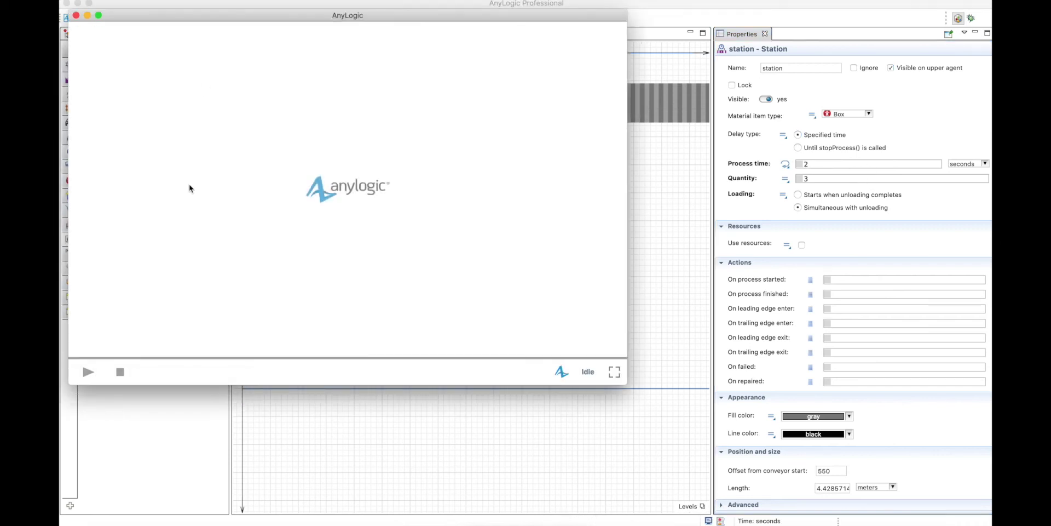
click(88, 373)
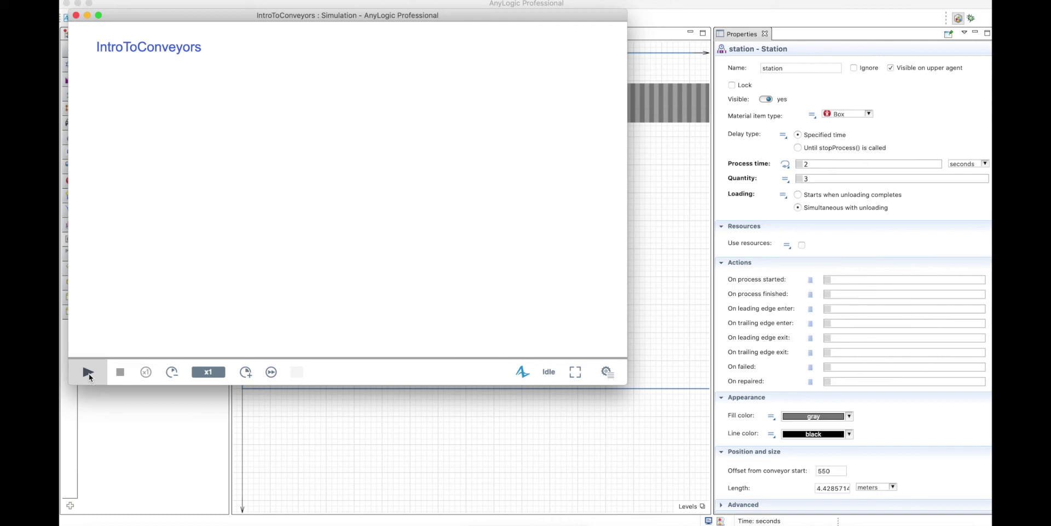
click(246, 377)
click(247, 377)
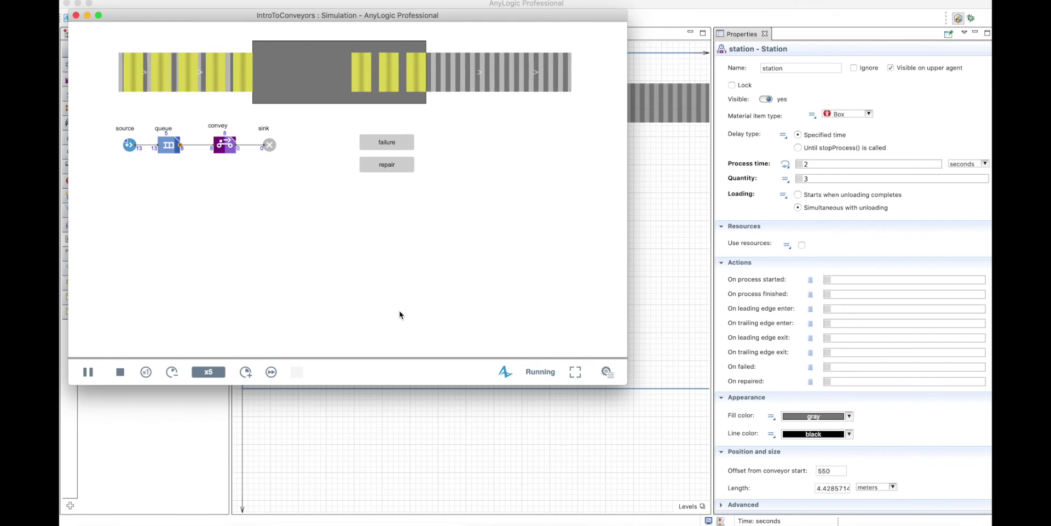
click(397, 143)
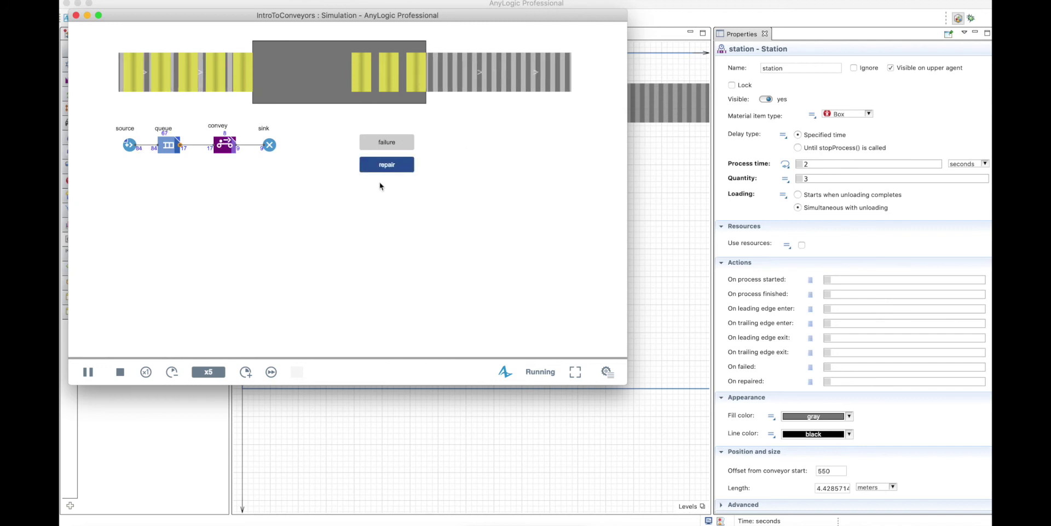
click(150, 373)
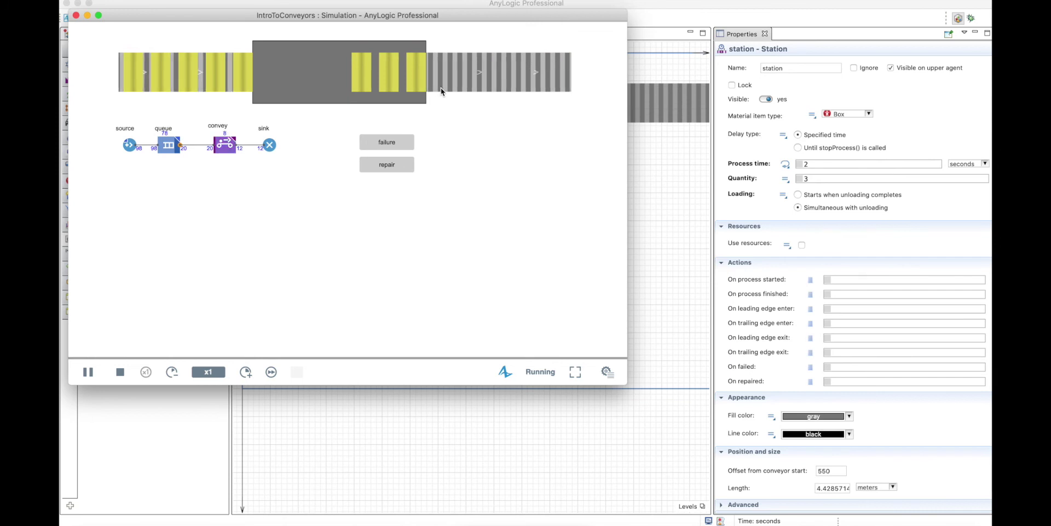
click(76, 15)
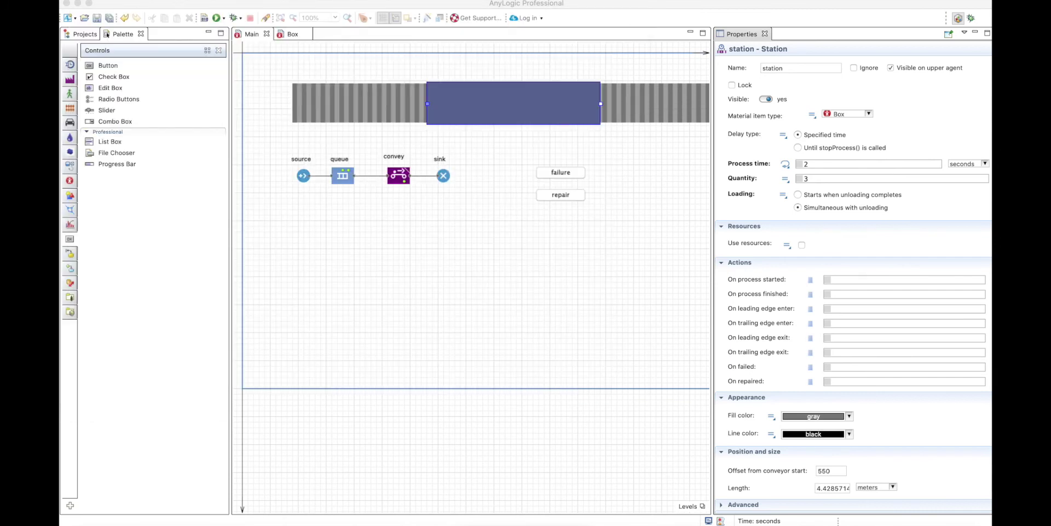
Enable Use resources on the station and add a Resource Pool below the flowchart
click(802, 246)
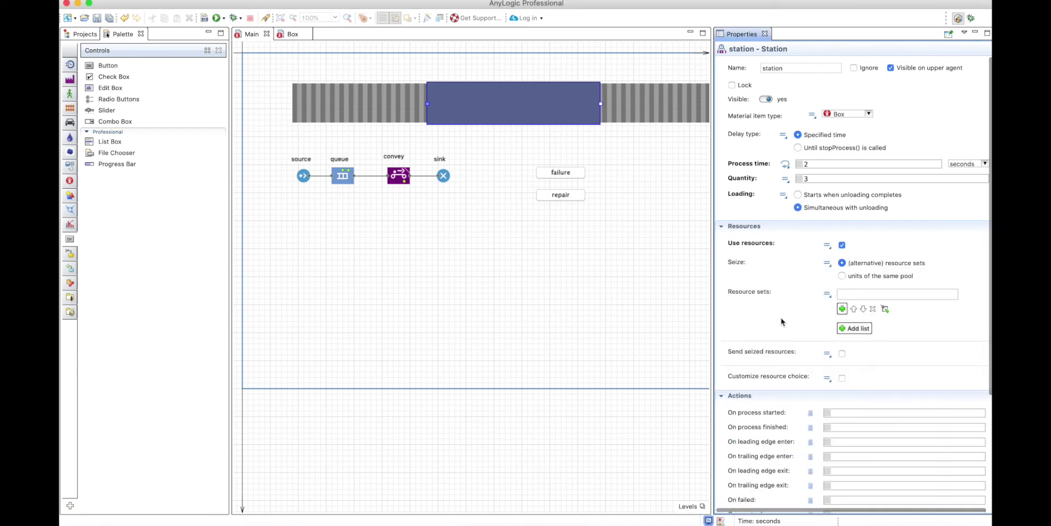
click(69, 63)
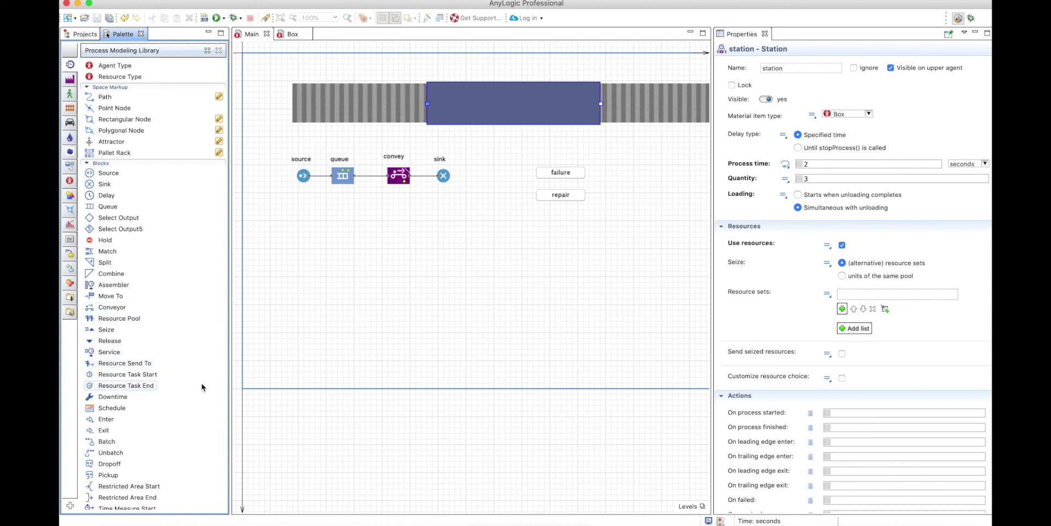
drag(115, 318, 376, 239)
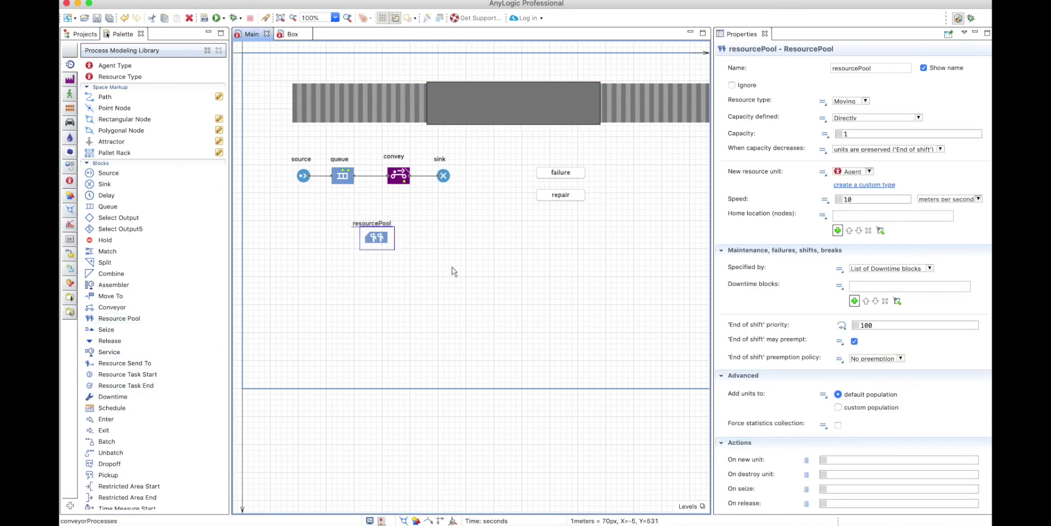
Make the station seize units of the same pool, resourcePool, and send seized resources
click(464, 108)
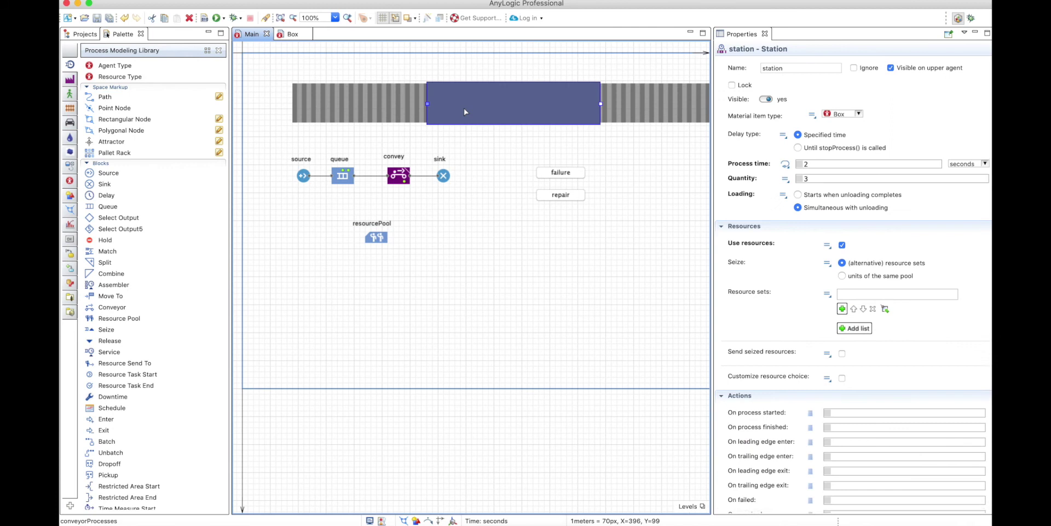
click(848, 278)
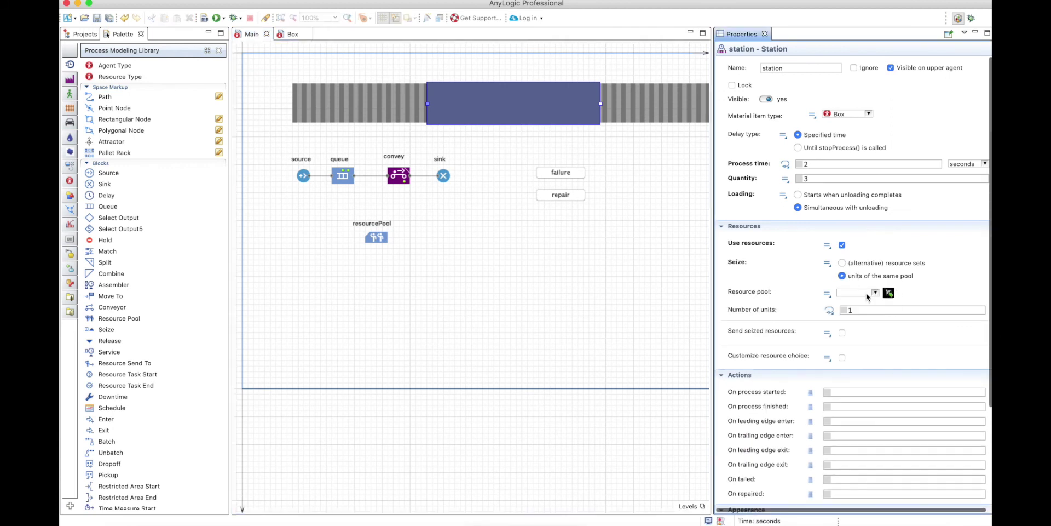
click(889, 293)
click(376, 237)
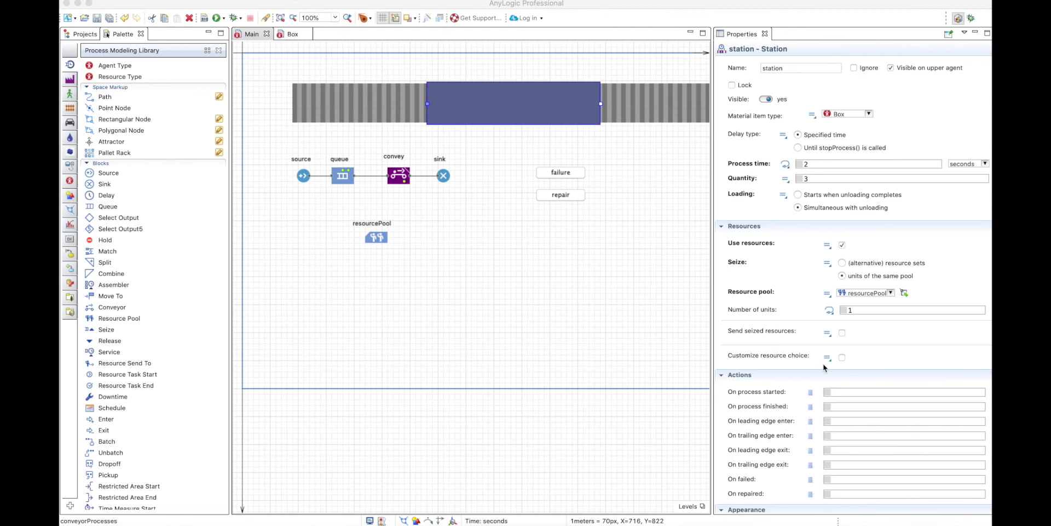
click(842, 332)
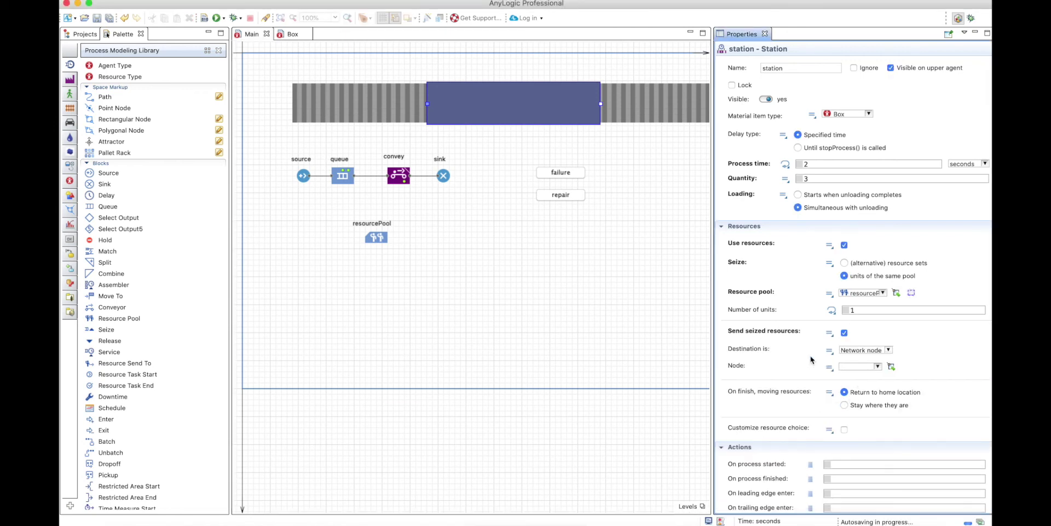
click(865, 364)
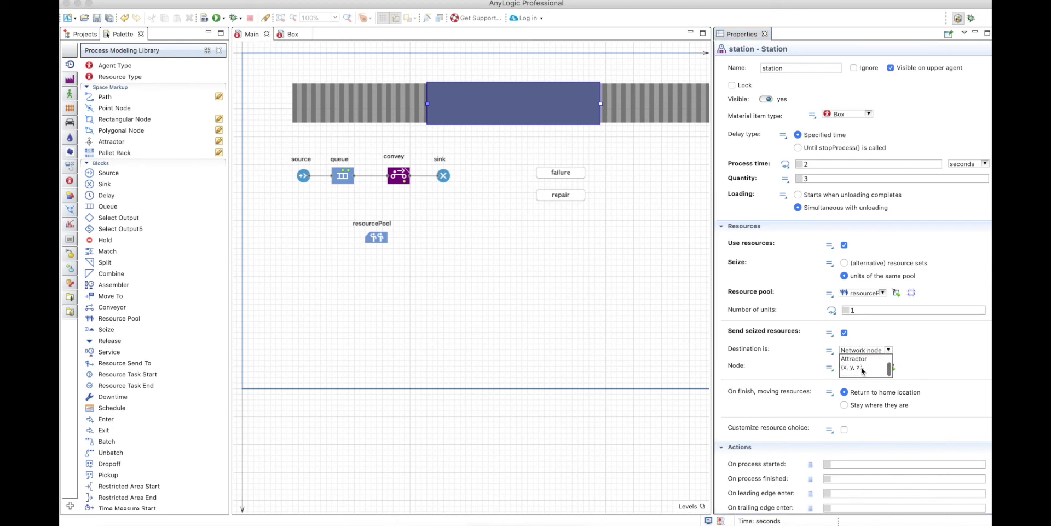
click(878, 365)
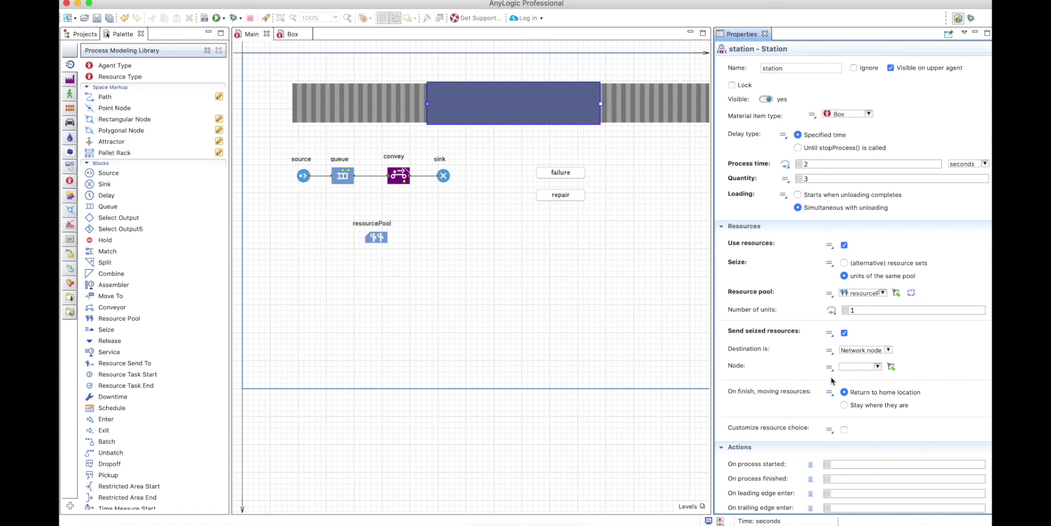
Add a point node below the station and choose it as the seized resources' destination
drag(107, 108, 493, 139)
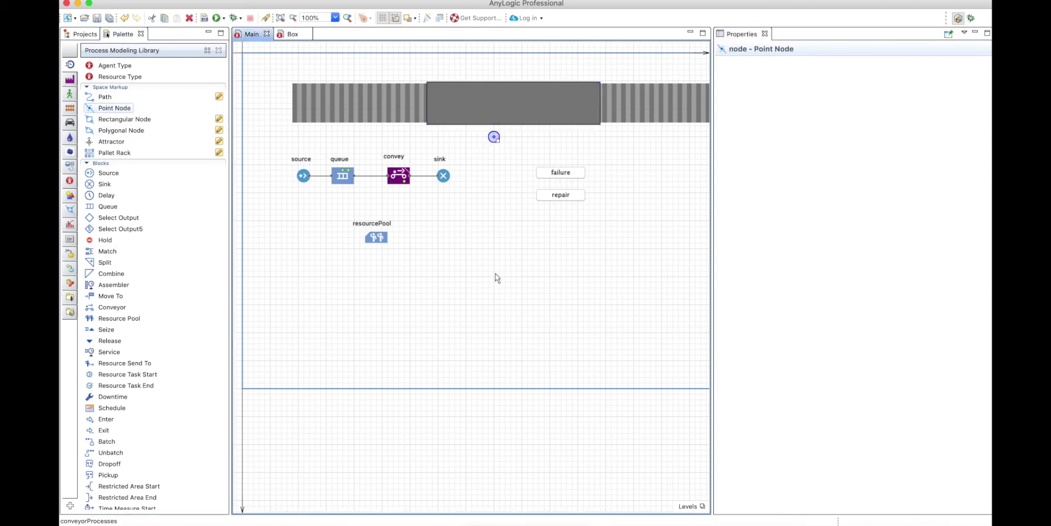
click(532, 96)
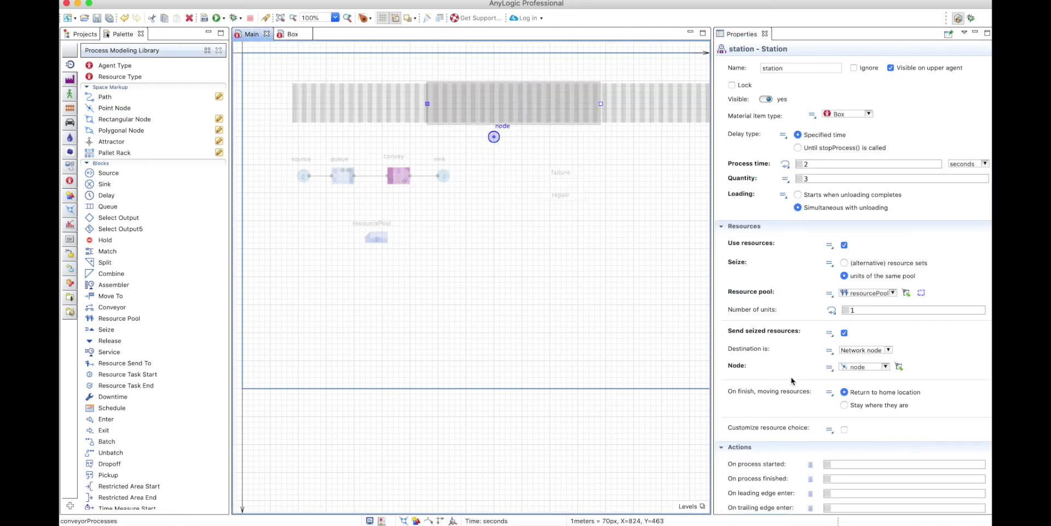
click(888, 350)
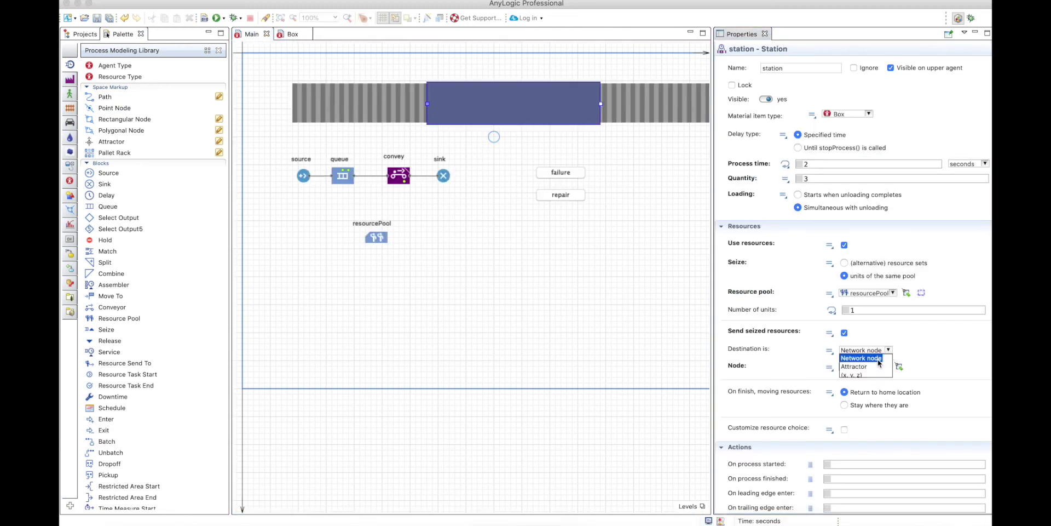
scroll(861, 373, down, 1)
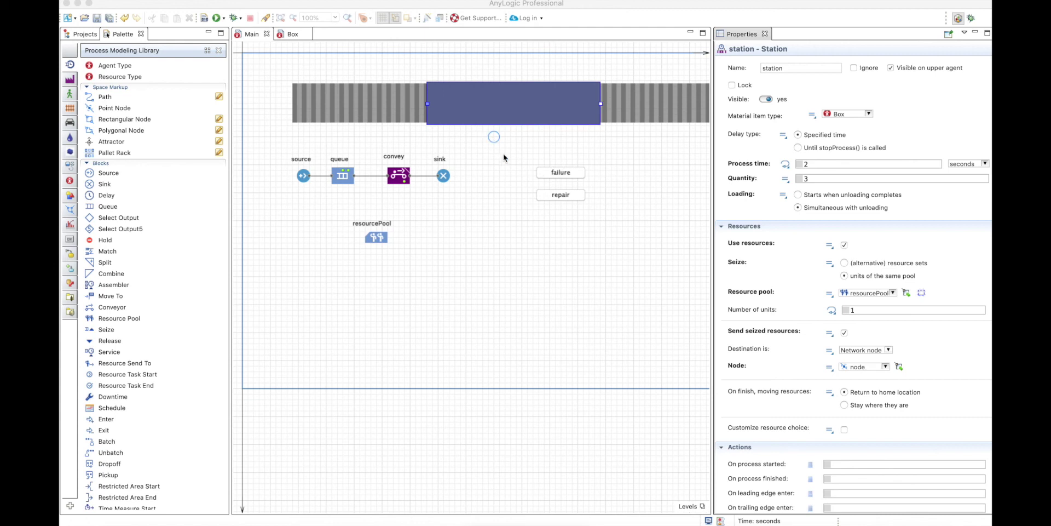
click(844, 431)
click(844, 431)
click(844, 430)
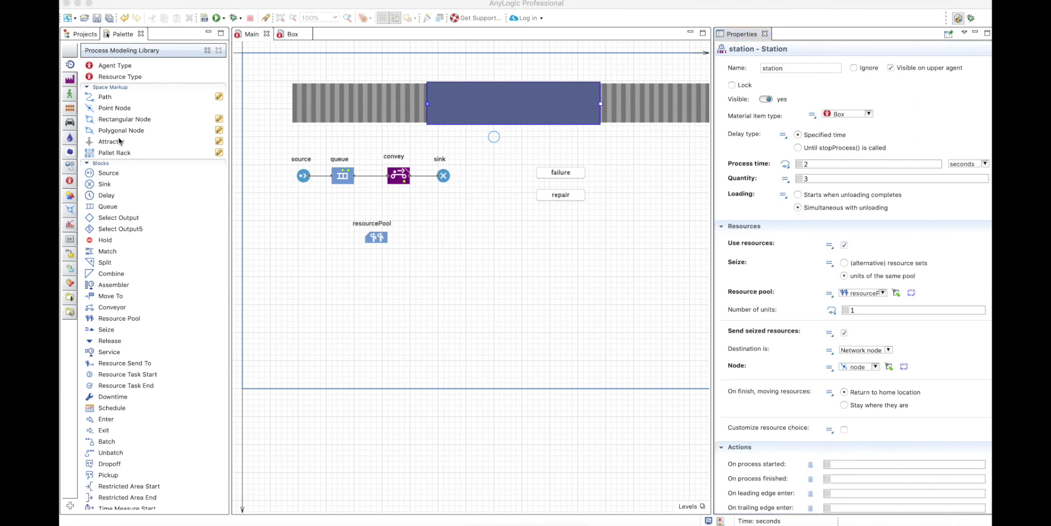
Add a path-linked rectangular node, set it as resourcePool's home location, and run the model
drag(104, 119, 403, 241)
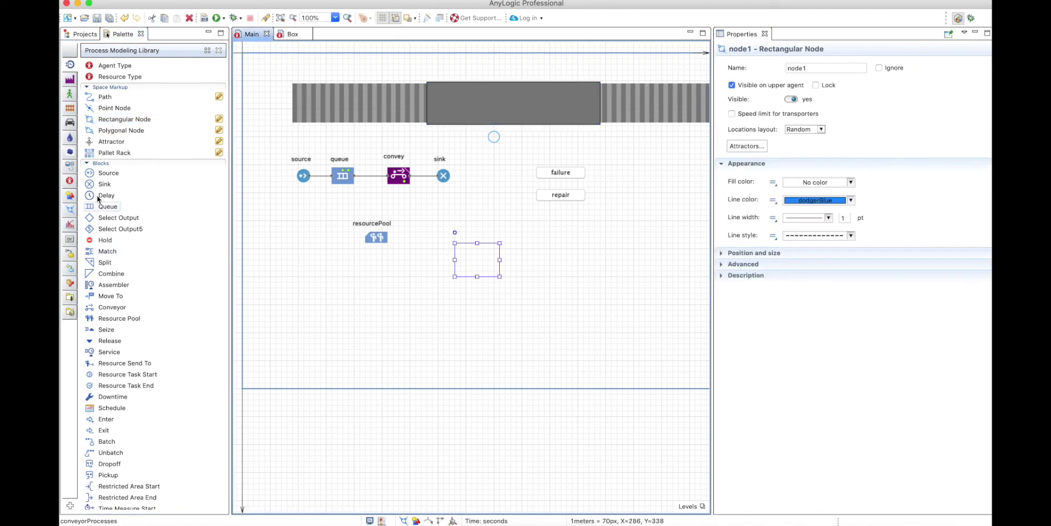
double_click(104, 102)
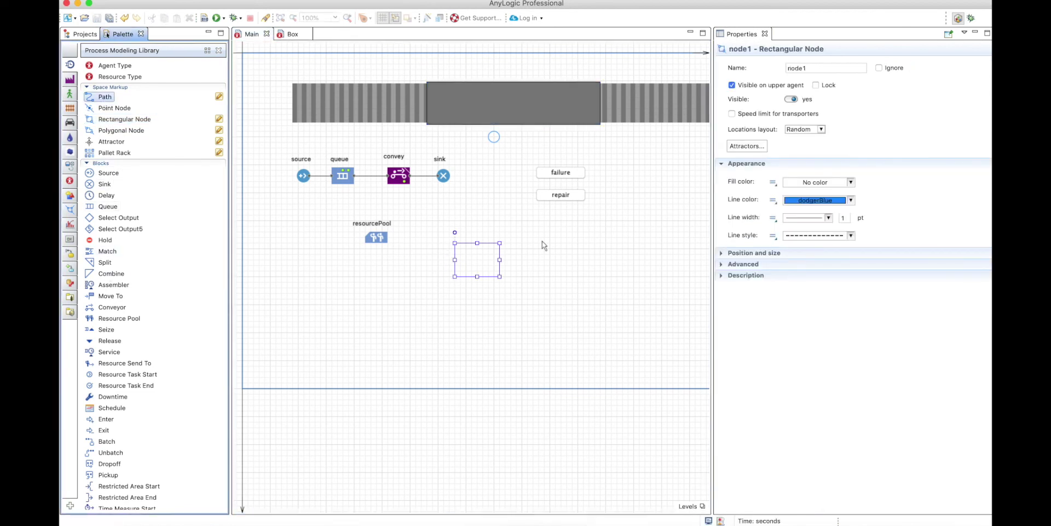
click(493, 242)
double_click(494, 137)
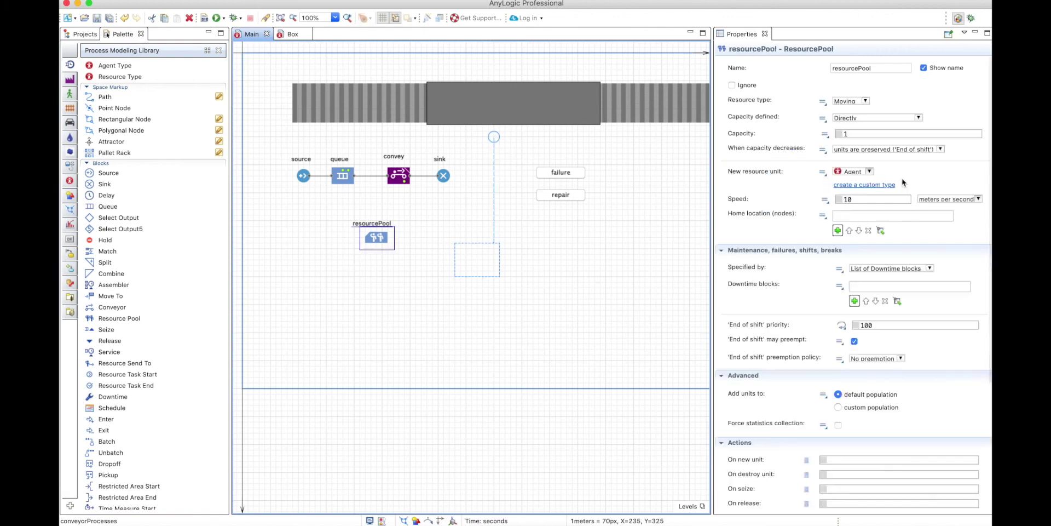
click(837, 230)
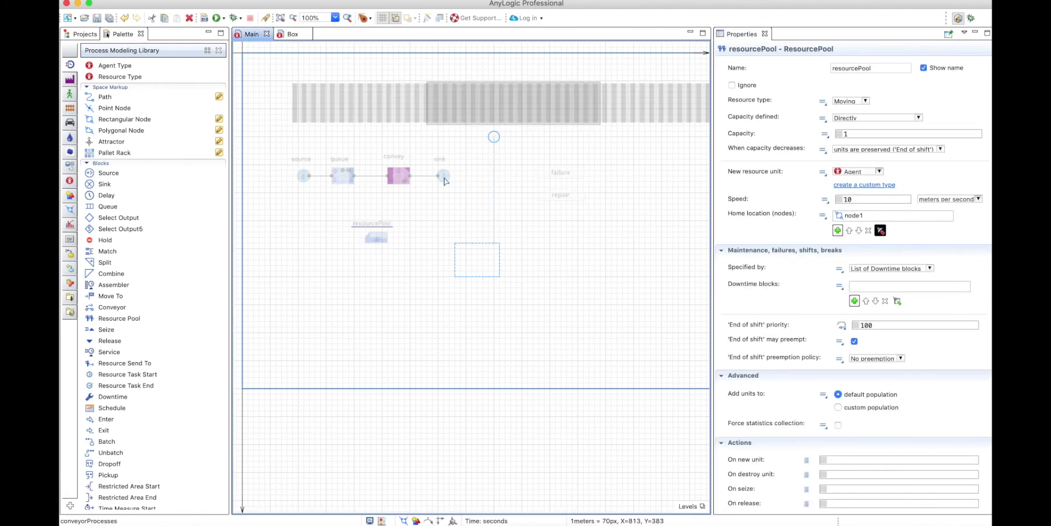
click(510, 113)
click(510, 113)
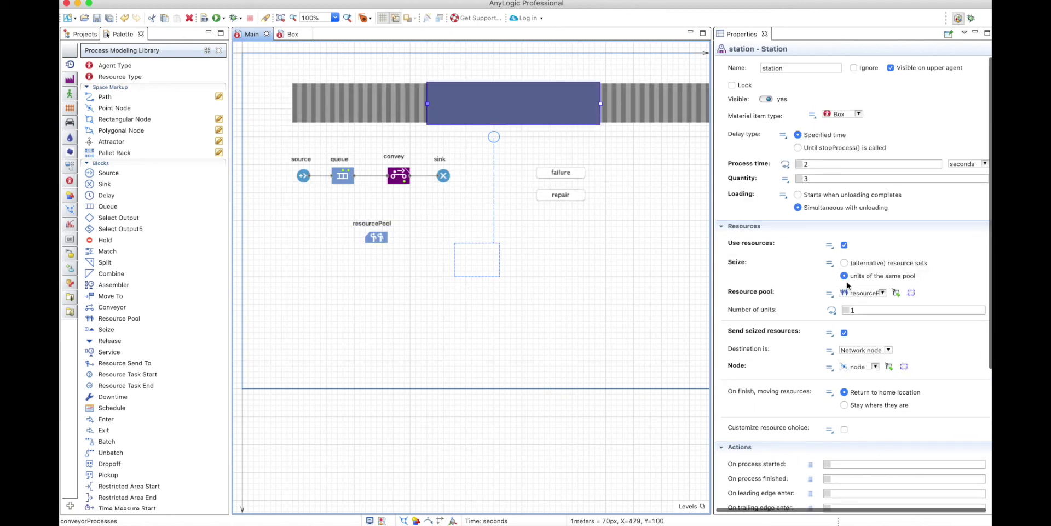
key(F5)
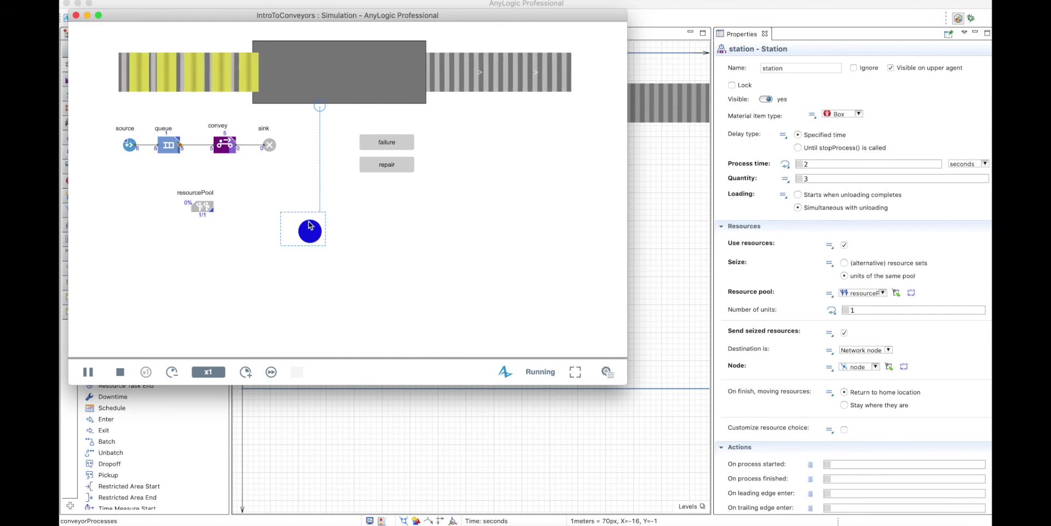
Run the simulation at x2, close it, and switch the palette to Material Handling Library
click(246, 372)
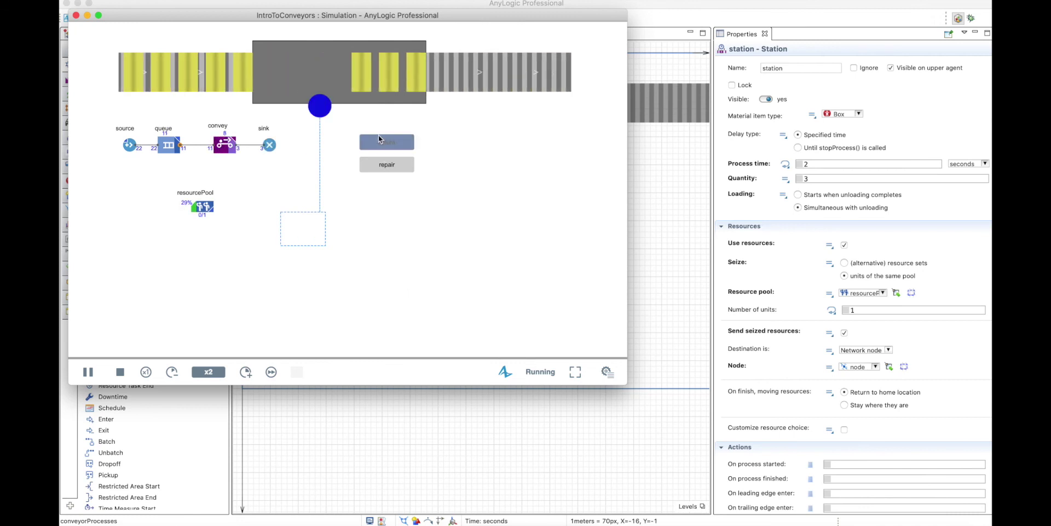
key(super+w)
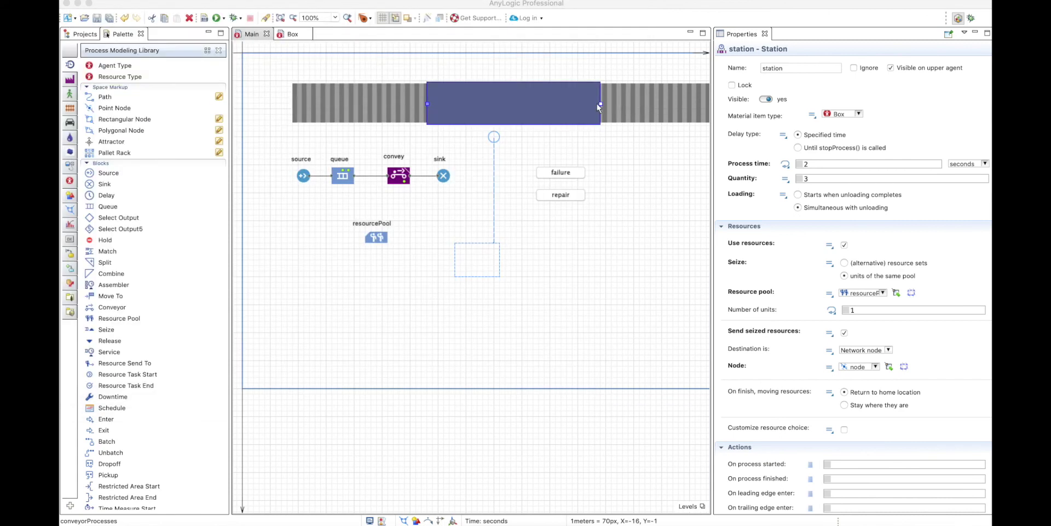
click(599, 104)
click(600, 104)
click(599, 103)
scroll(335, 152, right, 5)
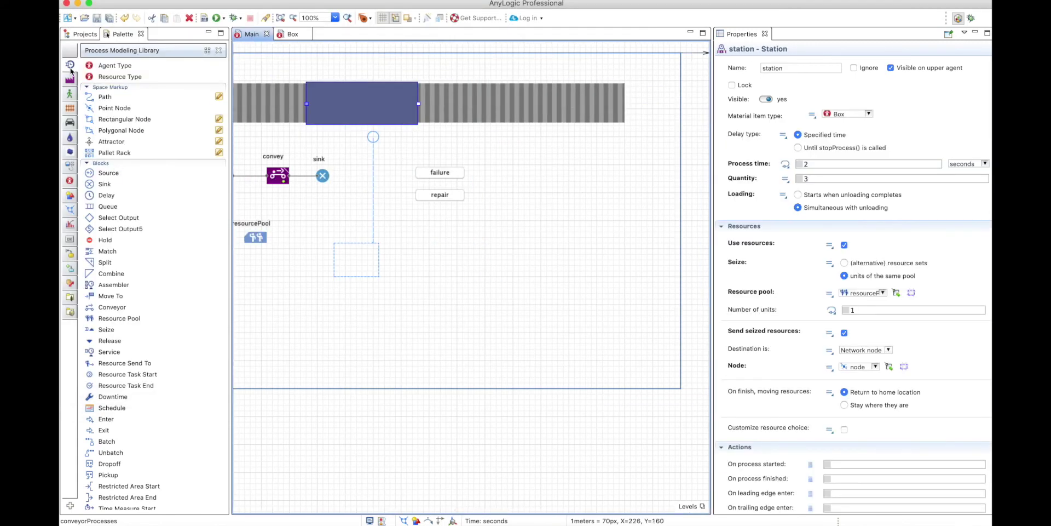
click(70, 79)
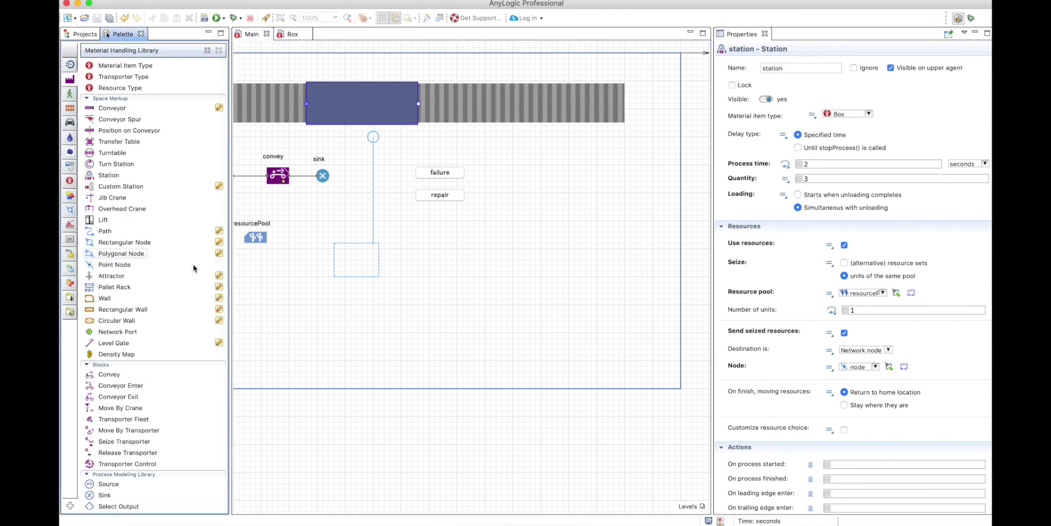
Place a positionOnConveyor on the conveyor right of the station, set to Initially blocked
drag(118, 131, 512, 150)
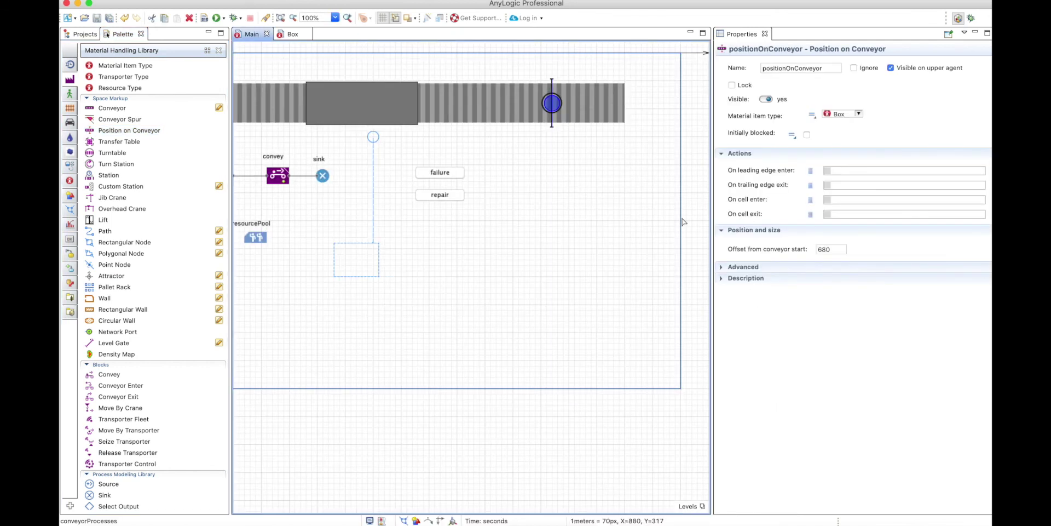
mouse_move(744, 137)
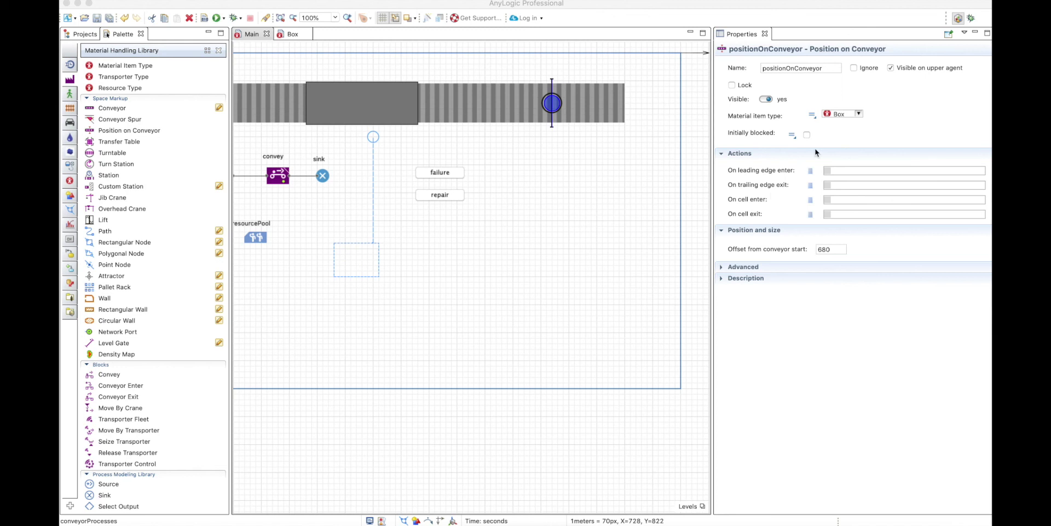
click(807, 135)
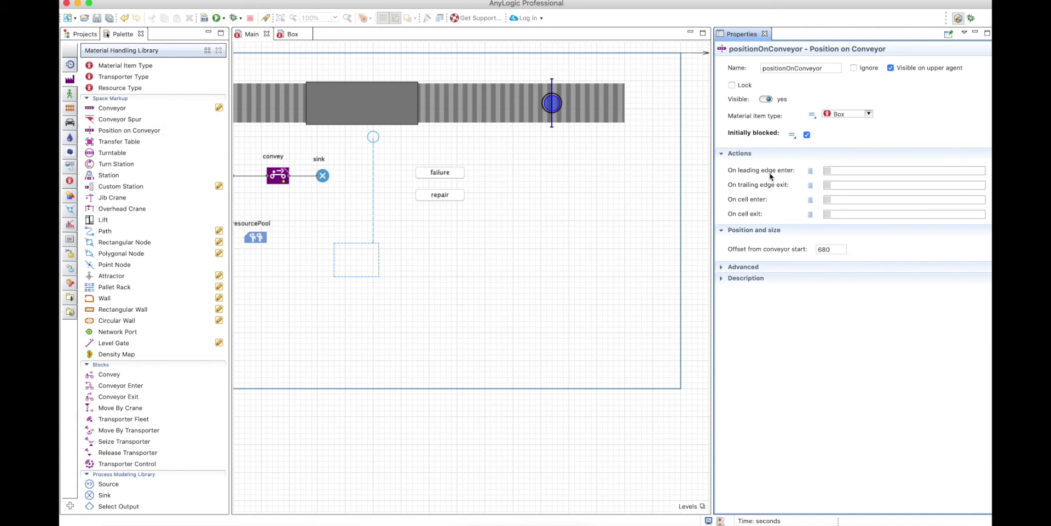
mouse_move(774, 171)
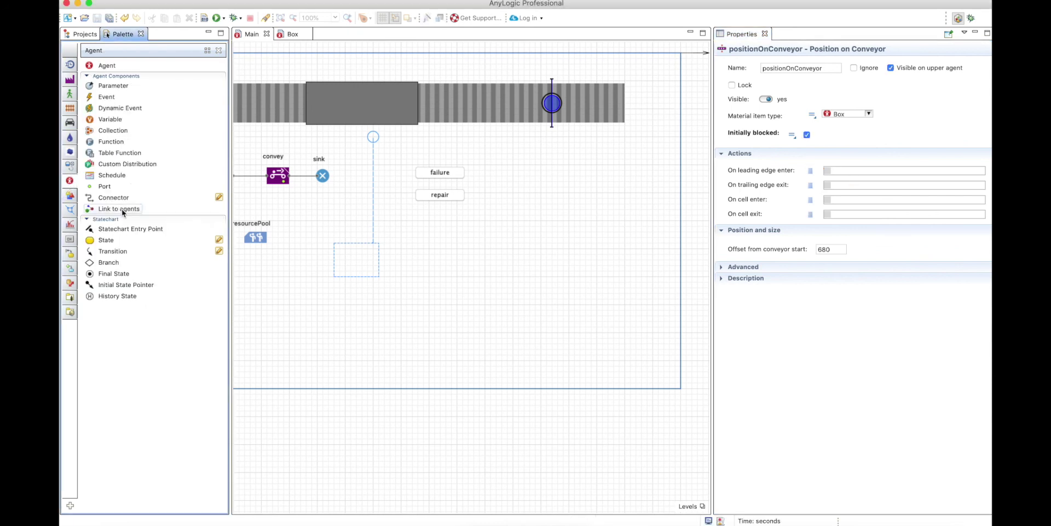
Drop a Dynamic Event named MyProcess on Main with action positionOnConveyor.unblock();
drag(106, 114, 535, 165)
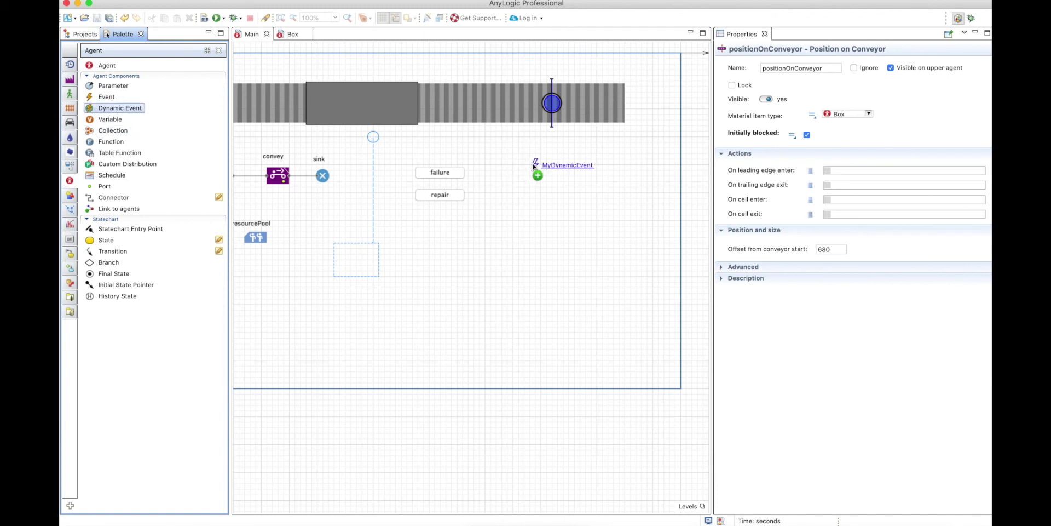
text(MyProce)
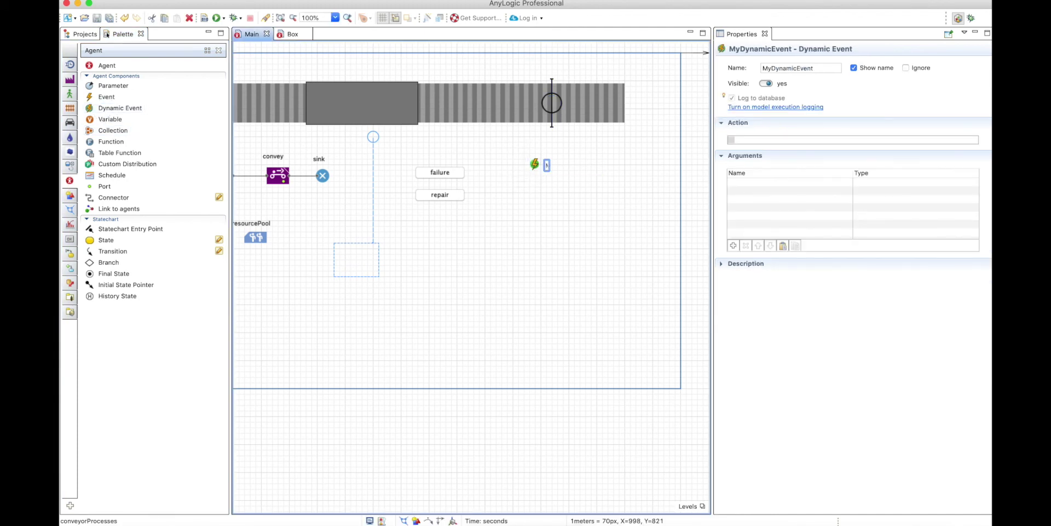
text(ss)
key(Return)
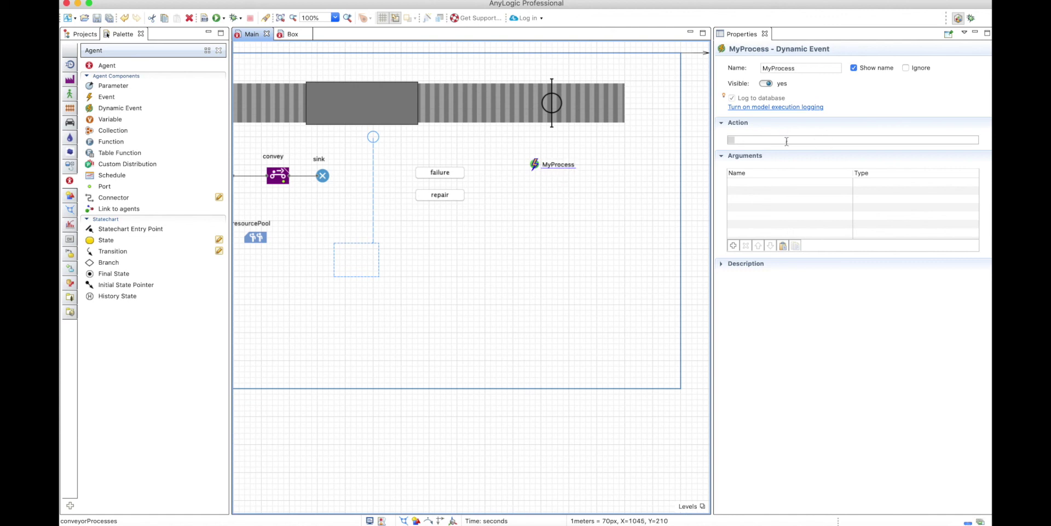
click(817, 140)
text(posi)
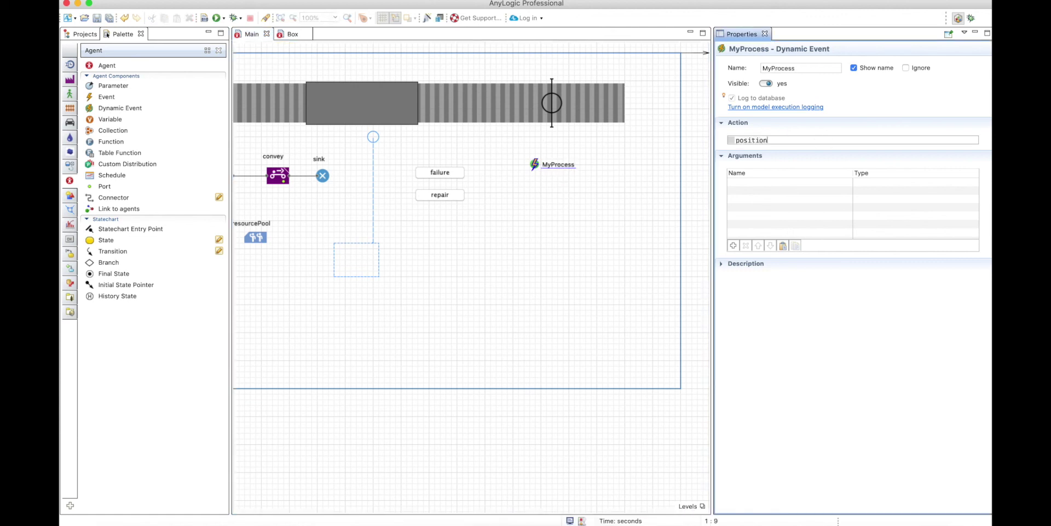
text(tion)
key(ctrl+space)
key(Return)
text(.unblock();)
double_click(780, 68)
click(551, 109)
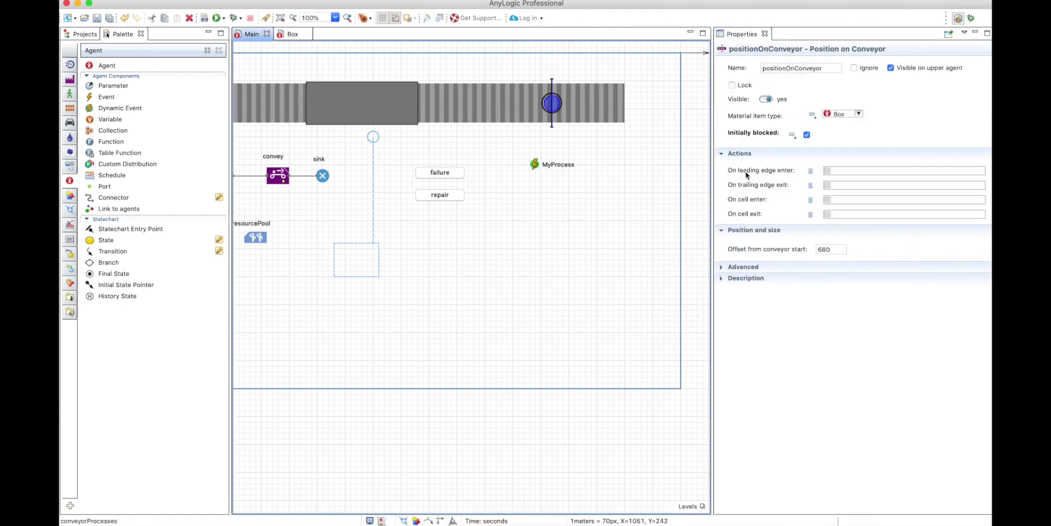
Set positionOnConveyor's On trailing edge exit to create_MyProcess(2,SECOND); self.block();
mouse_move(781, 174)
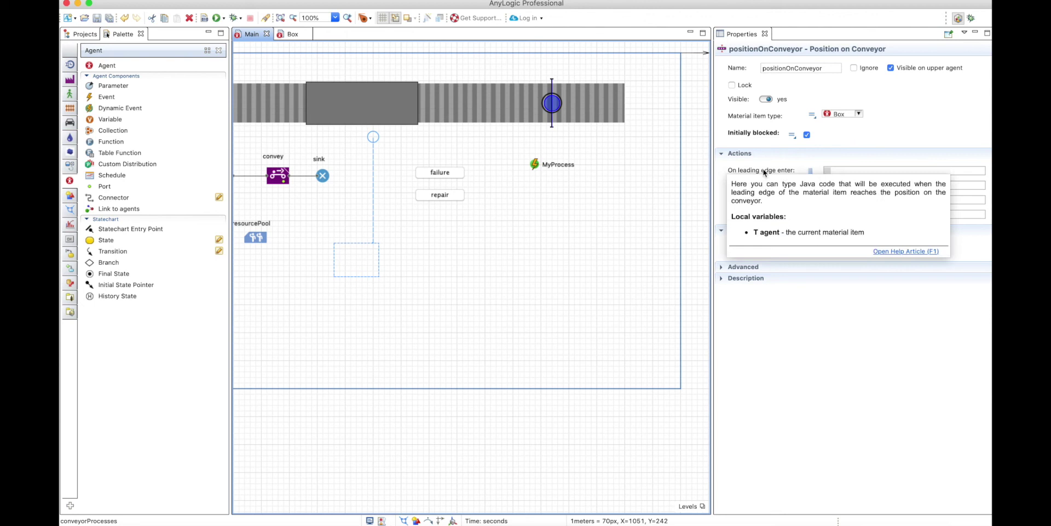
click(804, 170)
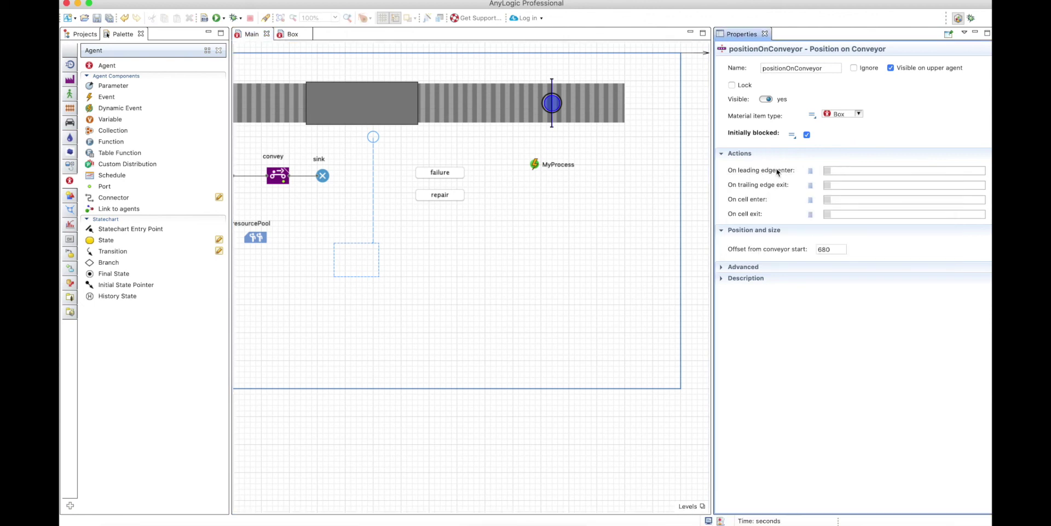
mouse_move(772, 174)
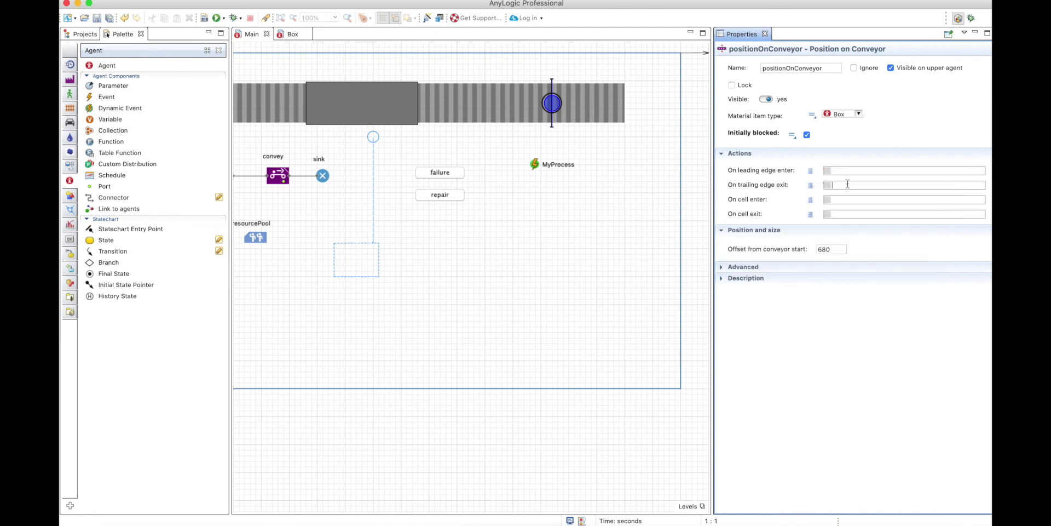
text(eate MyProcess(2,SECOND);)
key(Return)
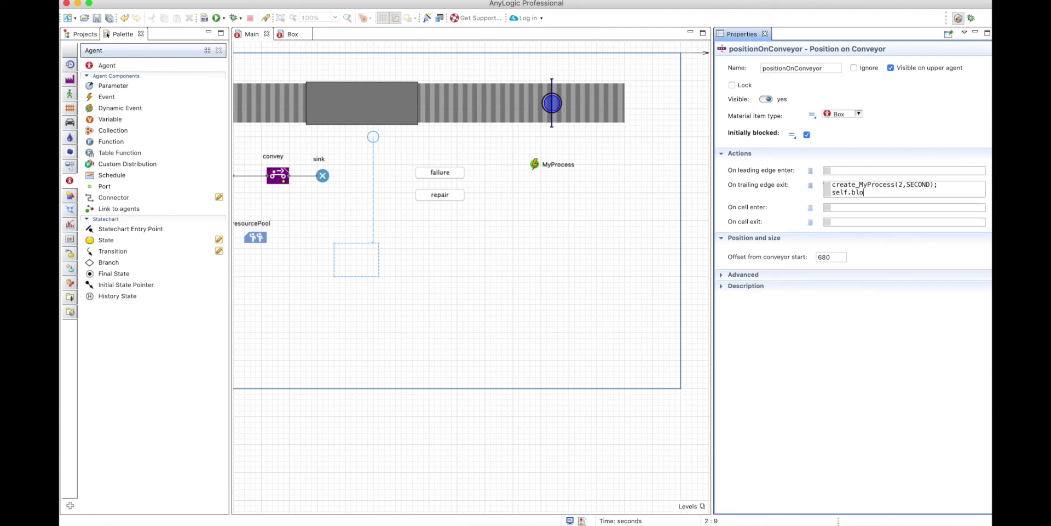
key(ctrl+space)
key(Return)
text(;)
click(869, 193)
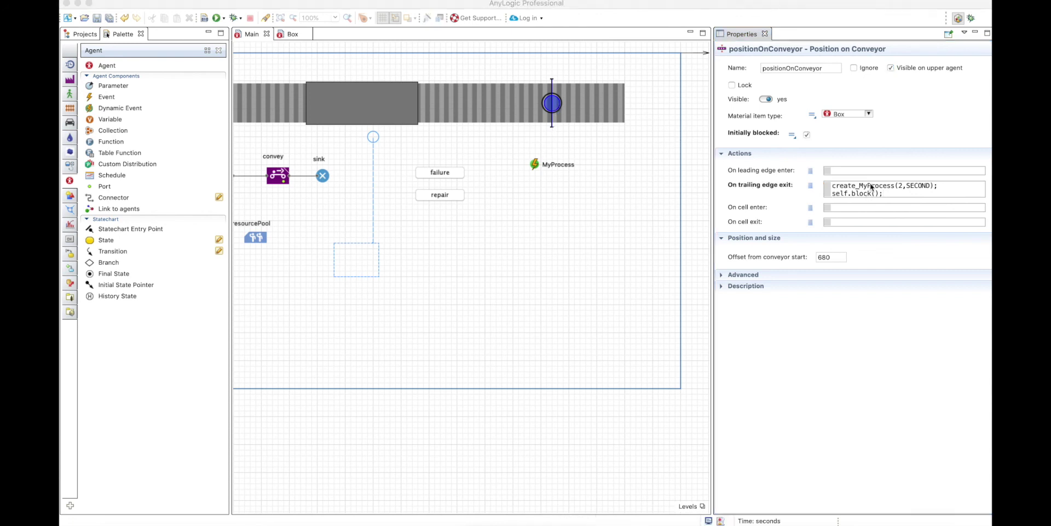
click(864, 181)
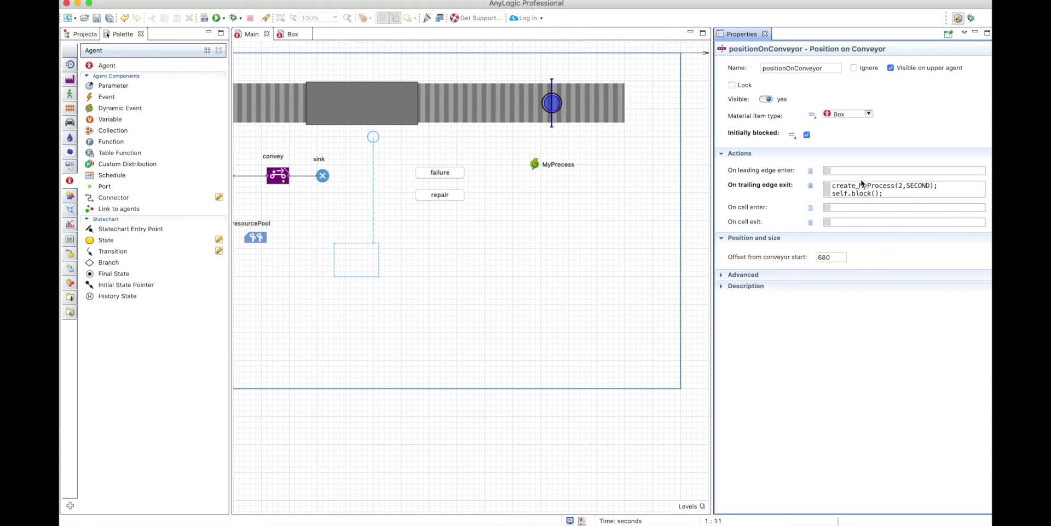
Untick Initially blocked and run the model at x5 speed
click(807, 134)
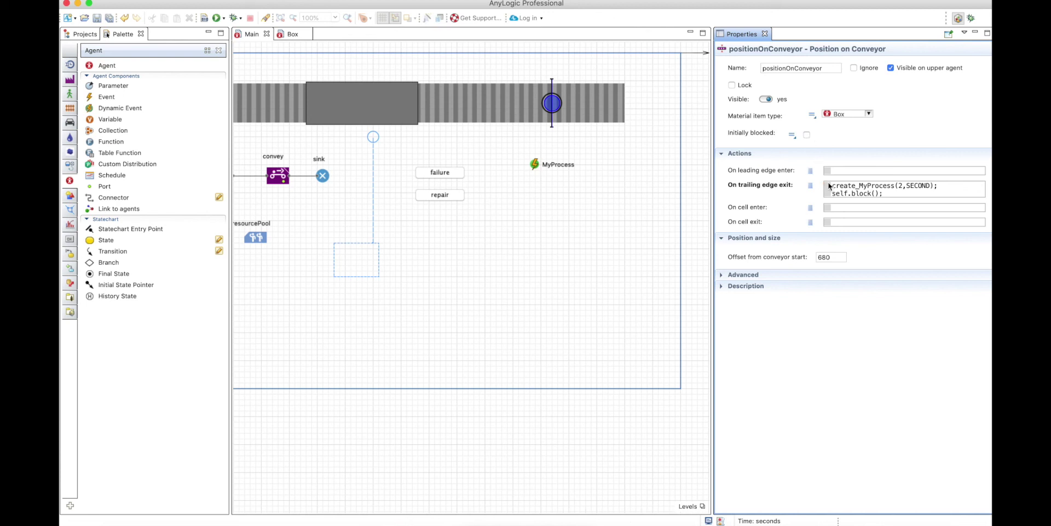
triple_click(851, 193)
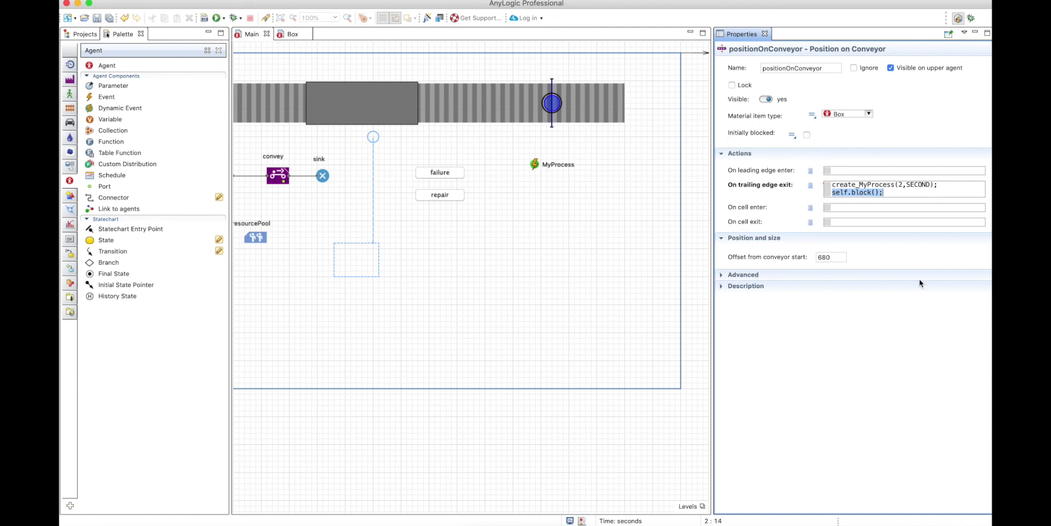
click(217, 18)
click(245, 372)
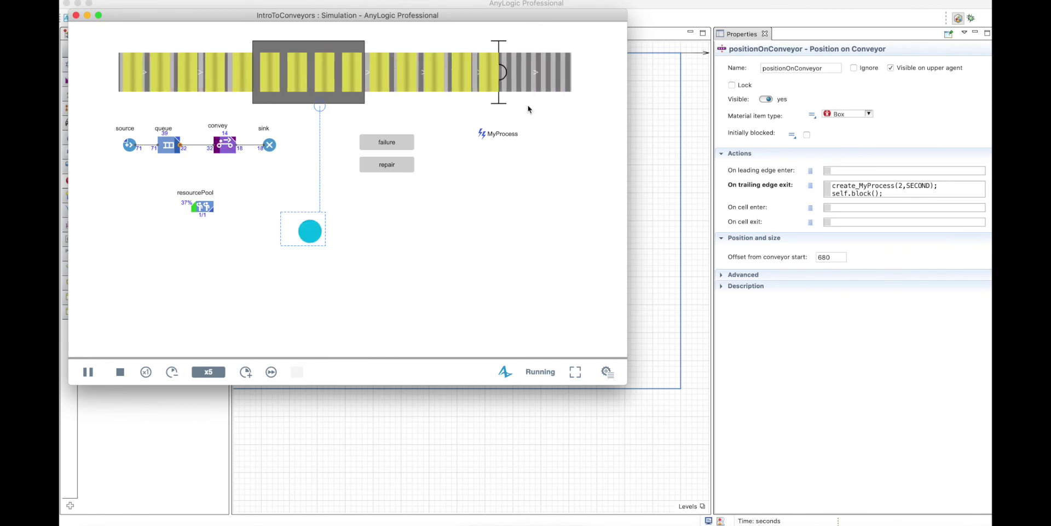
Close the simulation, rerun and close it again, then toggle positionOnConveyor's Initially blocked setting
key(super+w)
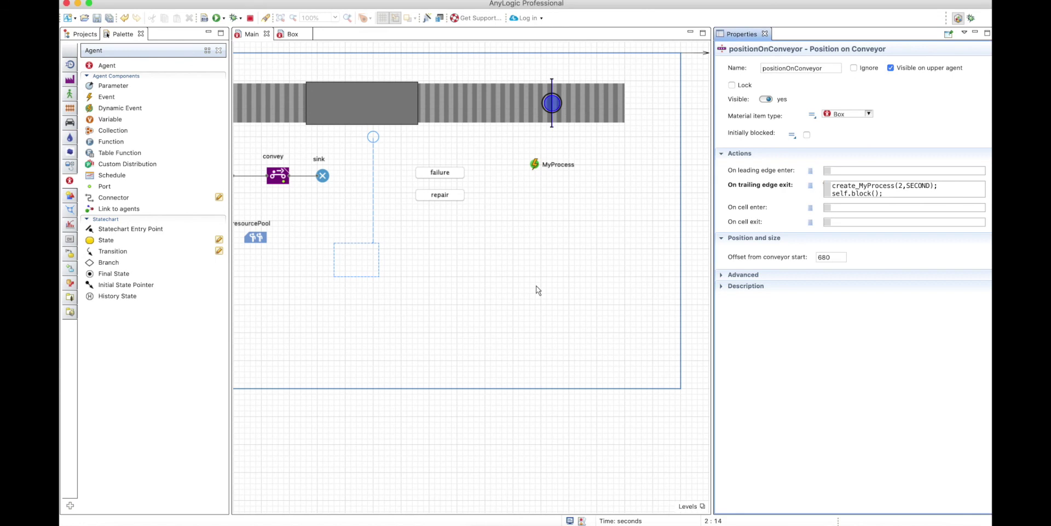
click(216, 18)
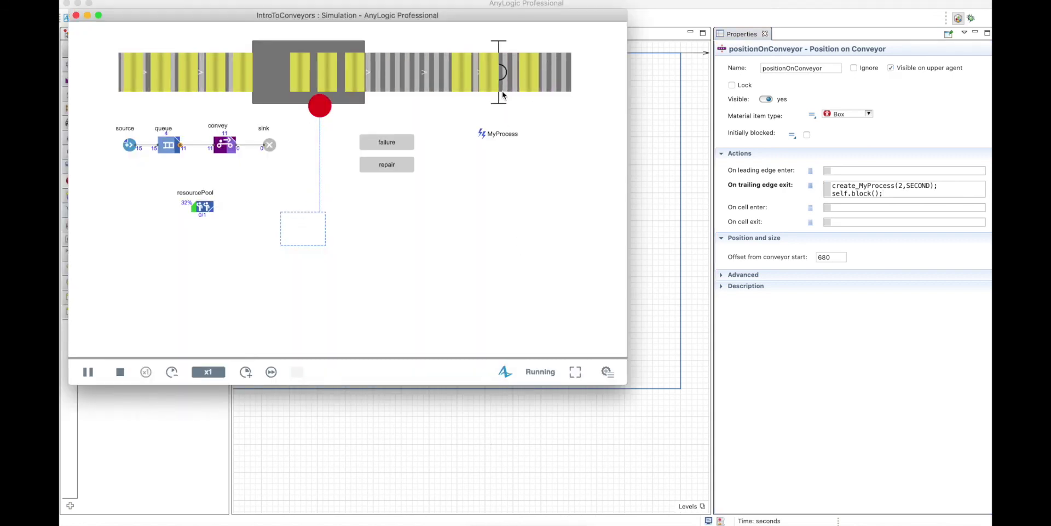
key(super+w)
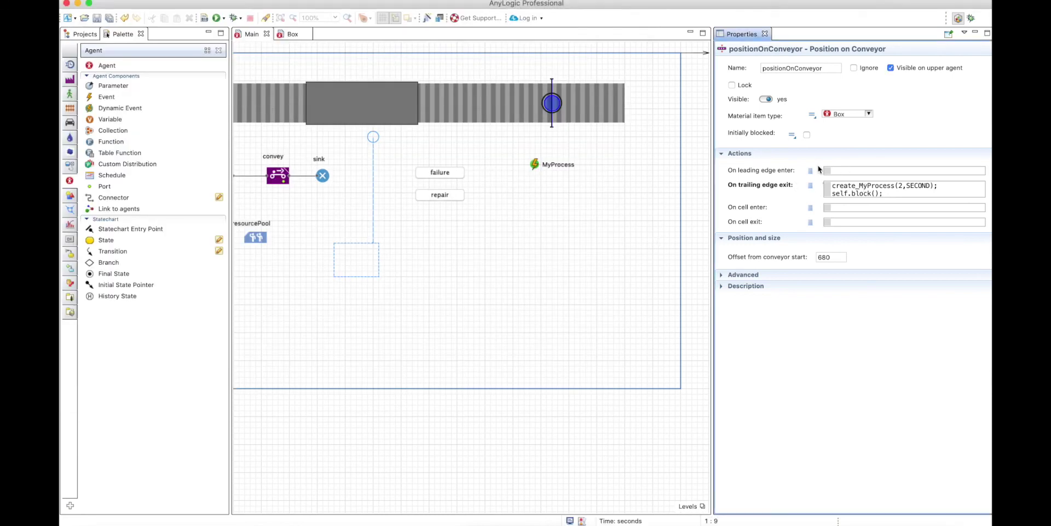
mouse_move(759, 136)
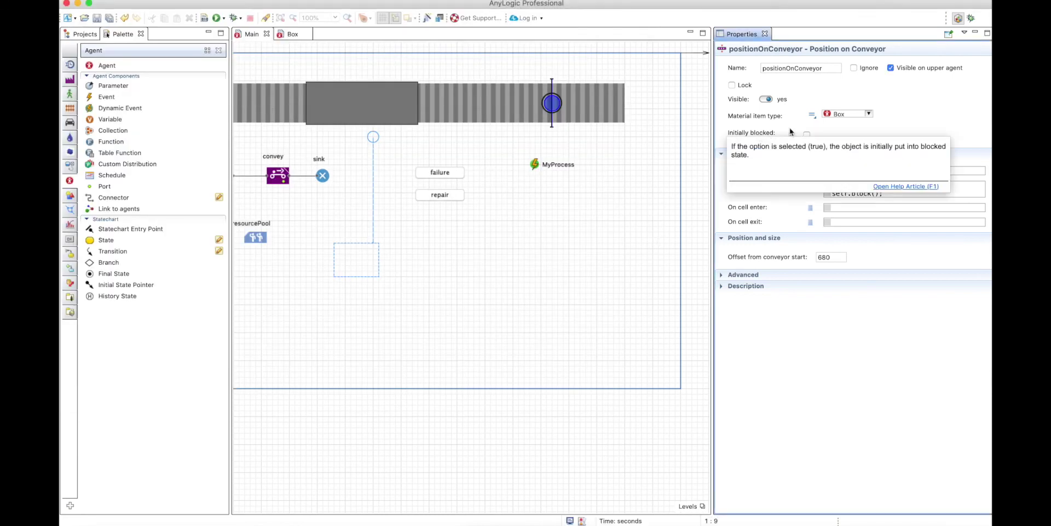
click(806, 135)
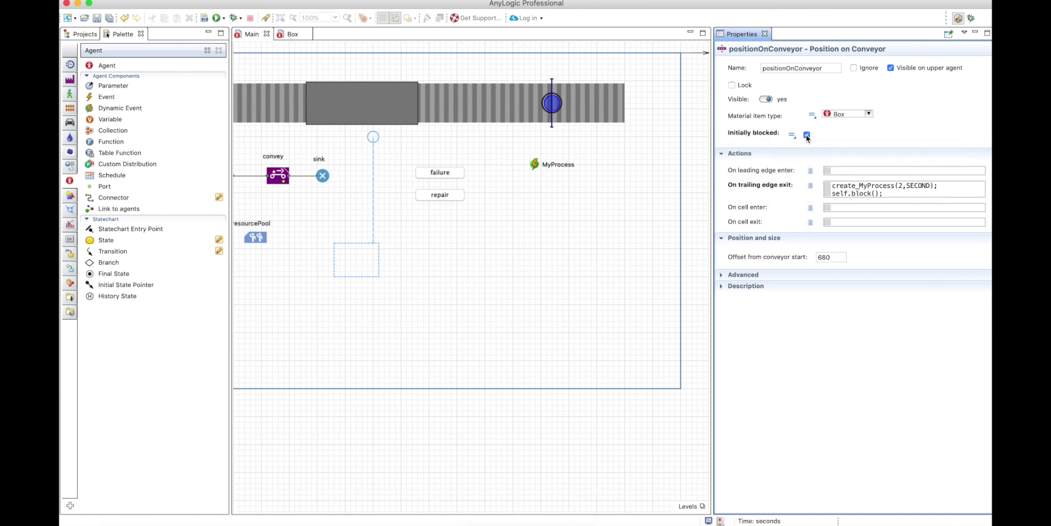
click(807, 136)
click(807, 135)
Move the code from On trailing edge exit into On leading edge enter, leaving Initially blocked unticked
click(862, 190)
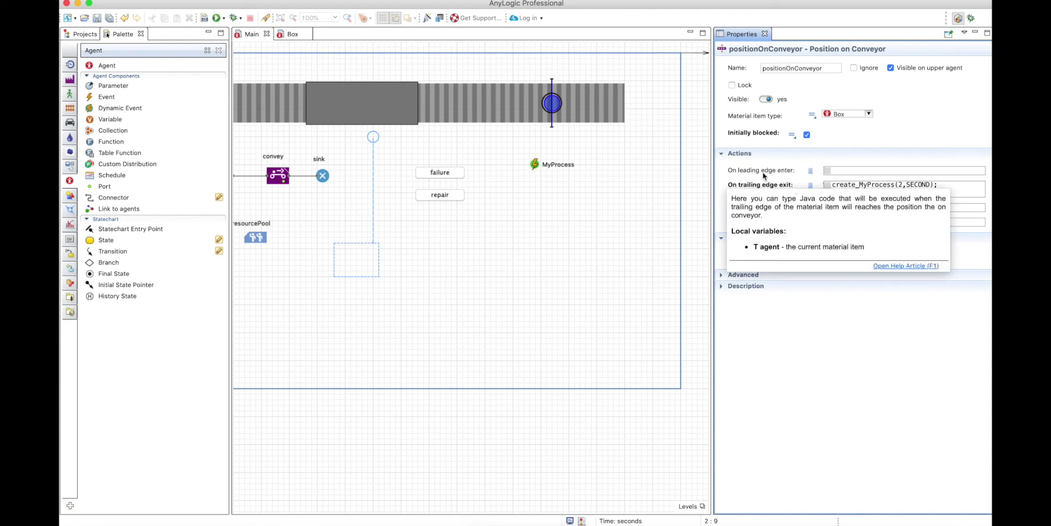
mouse_move(776, 175)
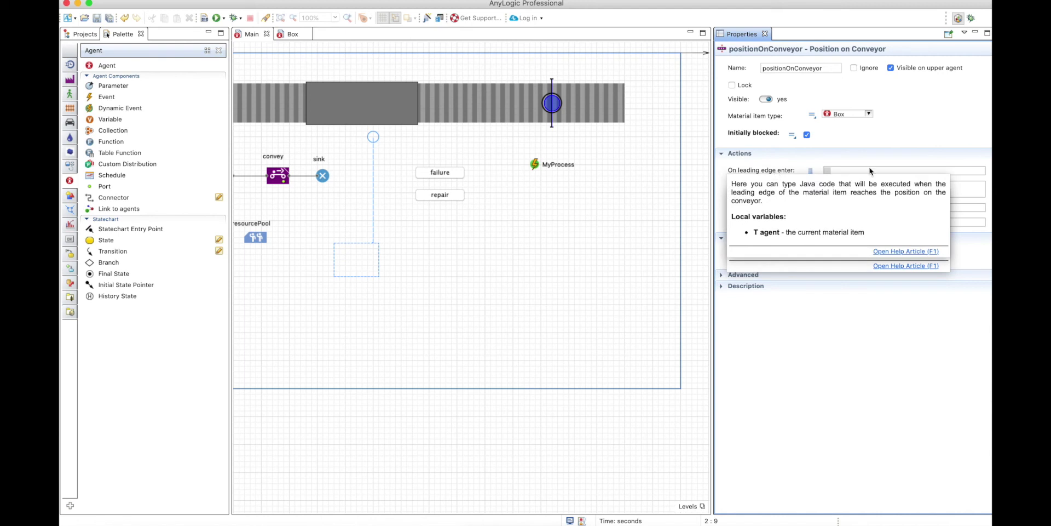
click(817, 186)
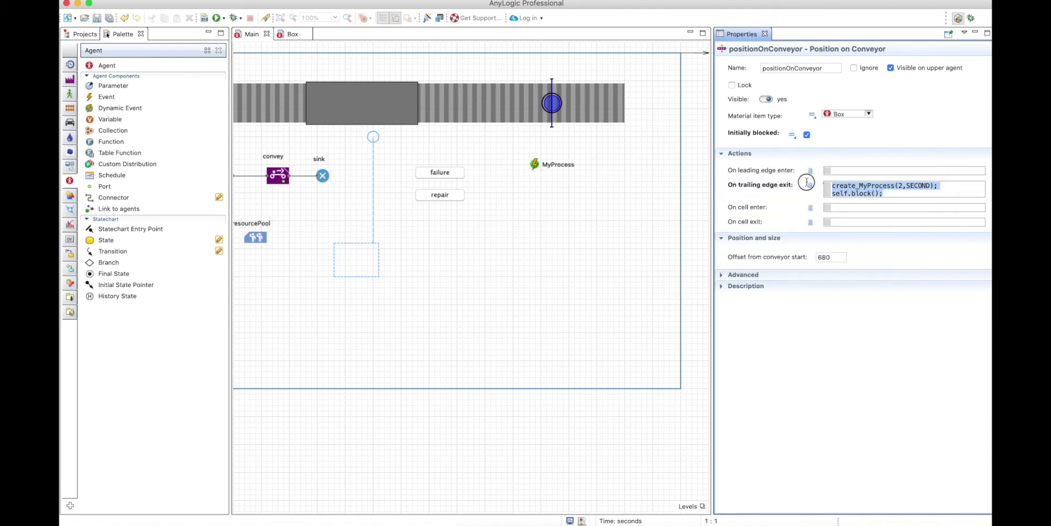
click(841, 170)
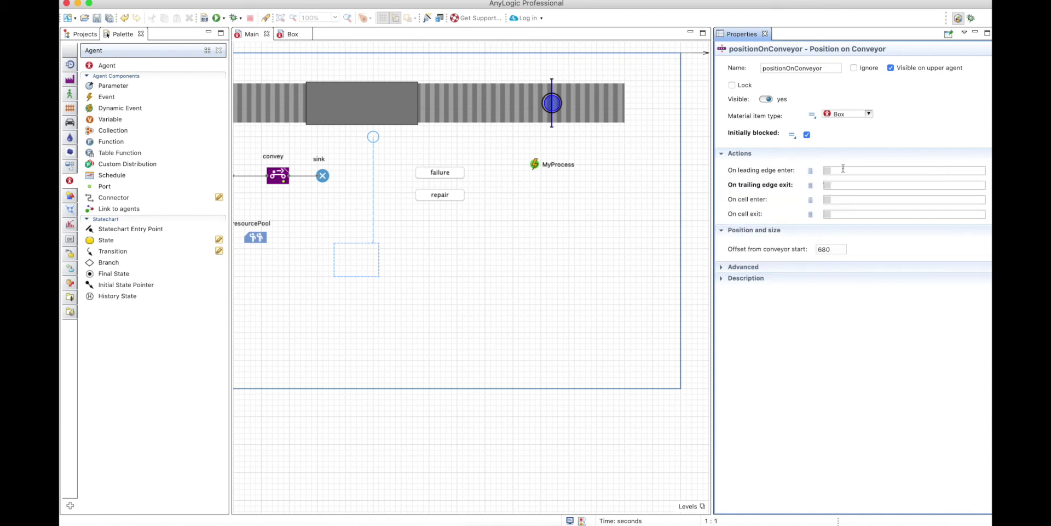
click(806, 135)
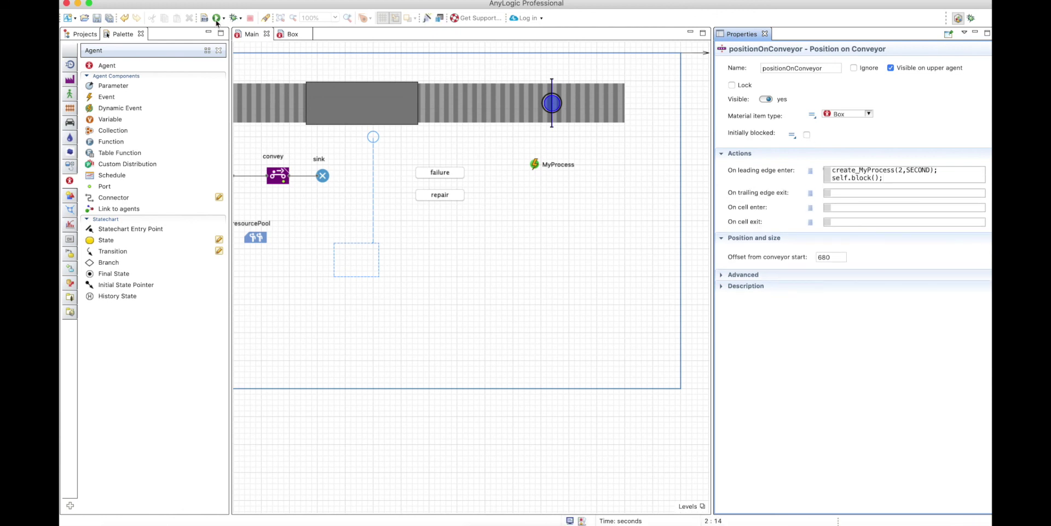
click(217, 19)
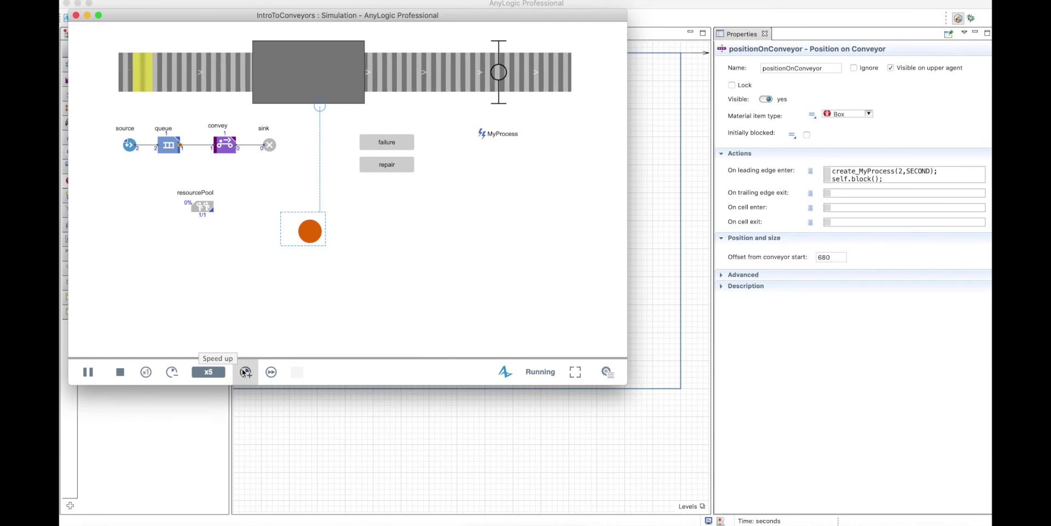
click(150, 373)
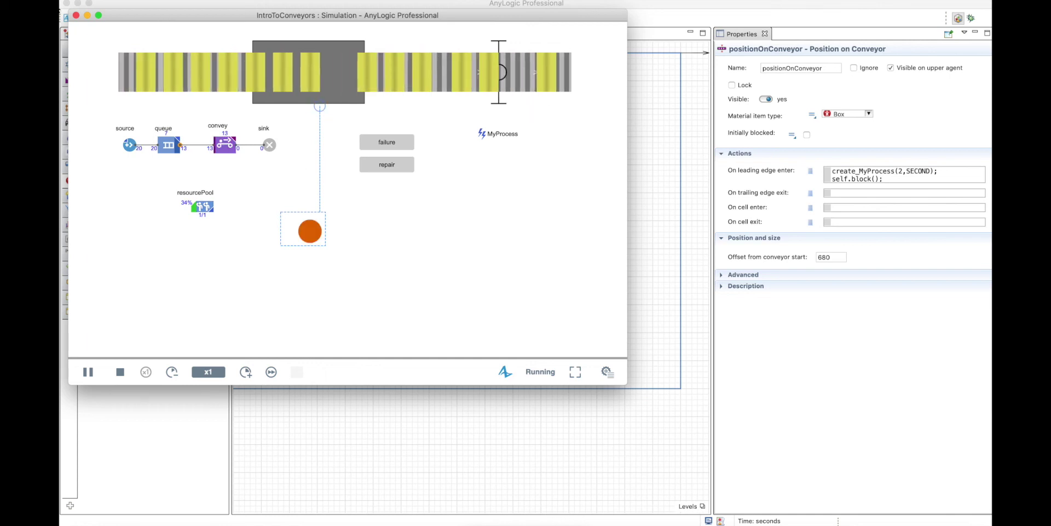
click(840, 193)
click(840, 193)
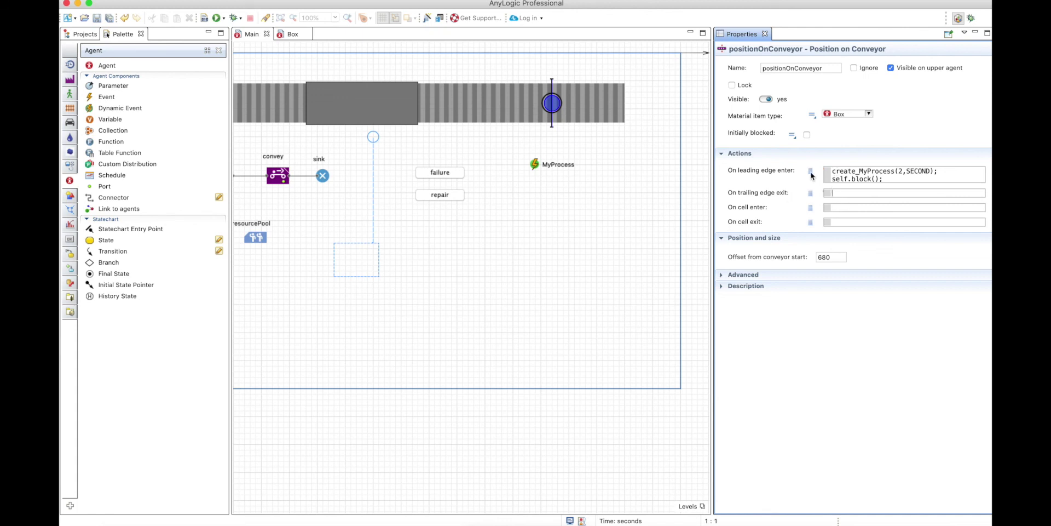
mouse_move(753, 135)
click(861, 192)
mouse_move(754, 213)
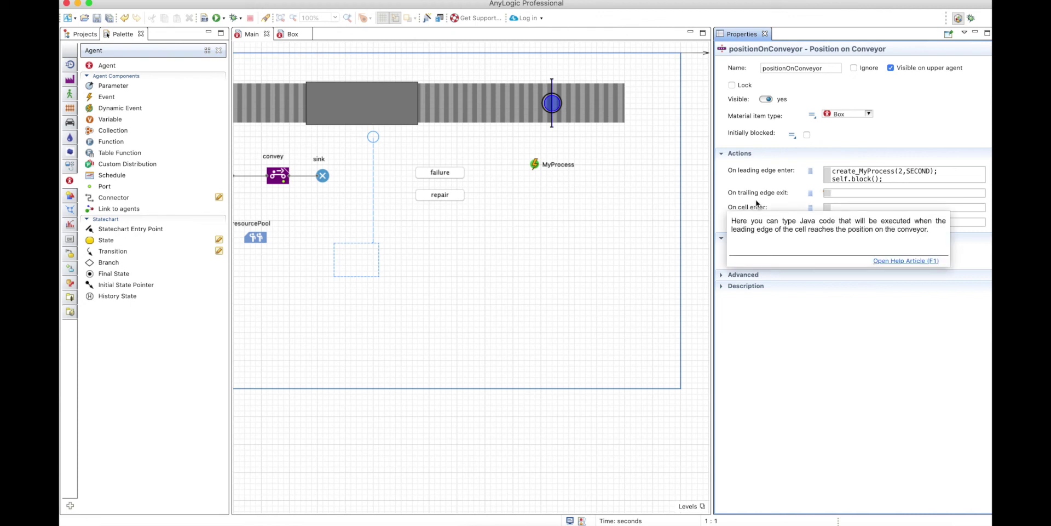